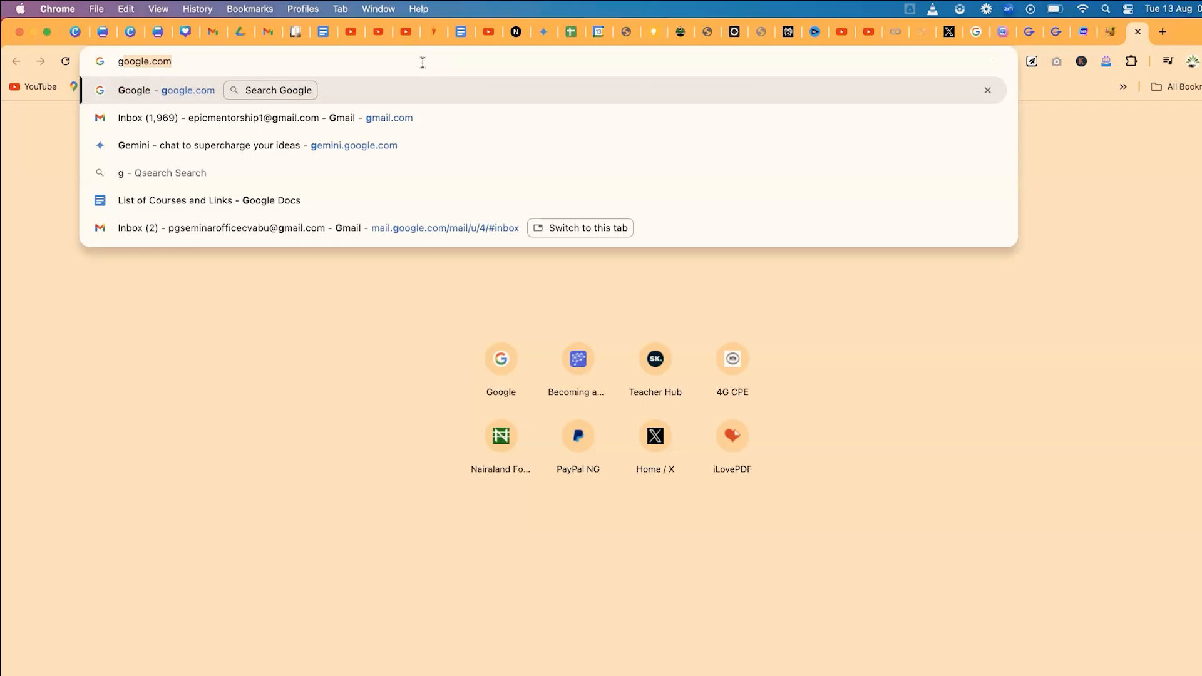
# Search Google for handbrake and download HandBrake 1.8.2 for macOS from the official handbrake.fr site.
pyautogui.write('handbrake')
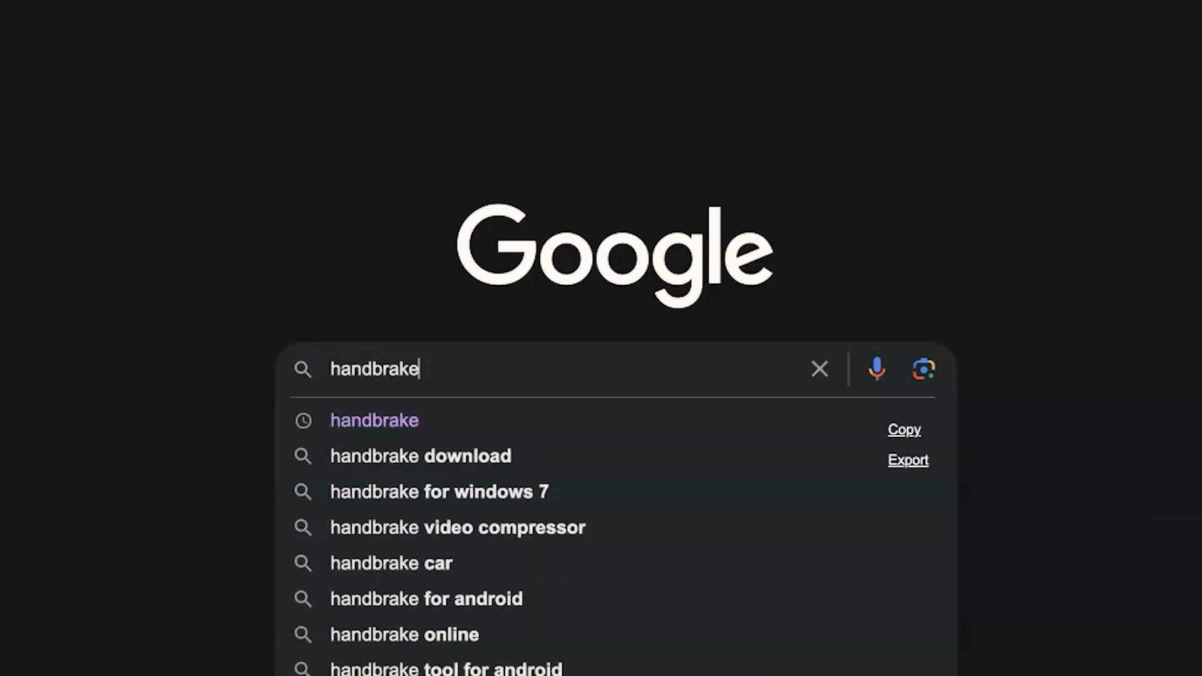
pyautogui.press('Return')
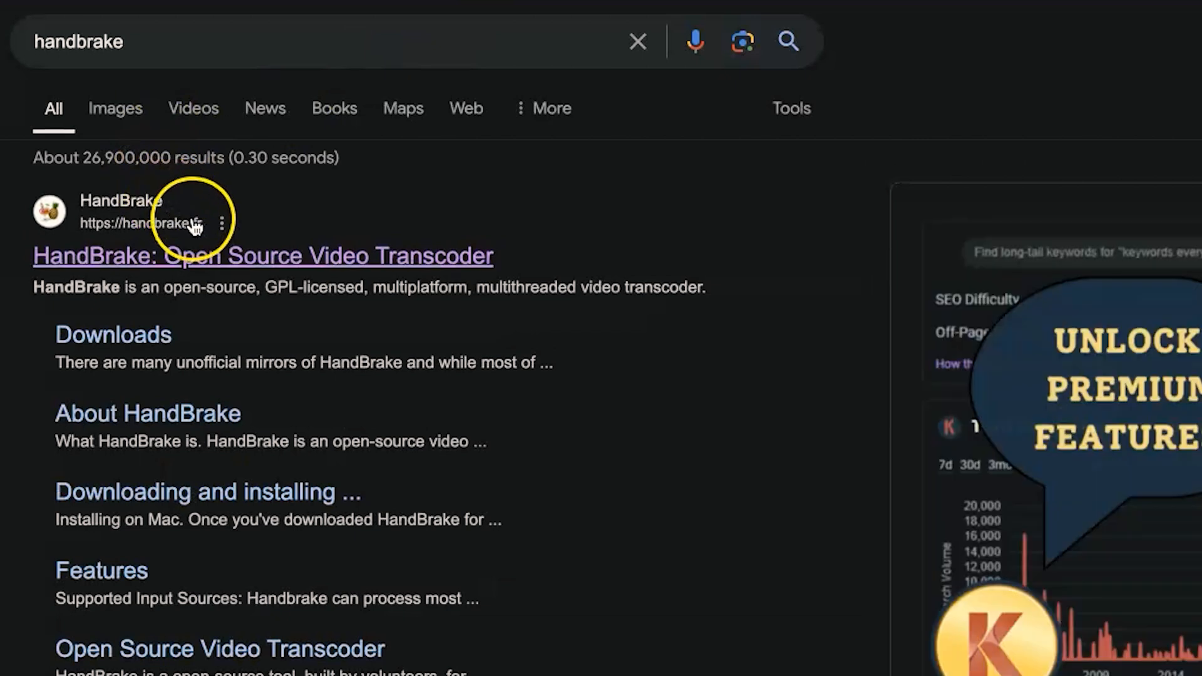
pyautogui.click(196, 258)
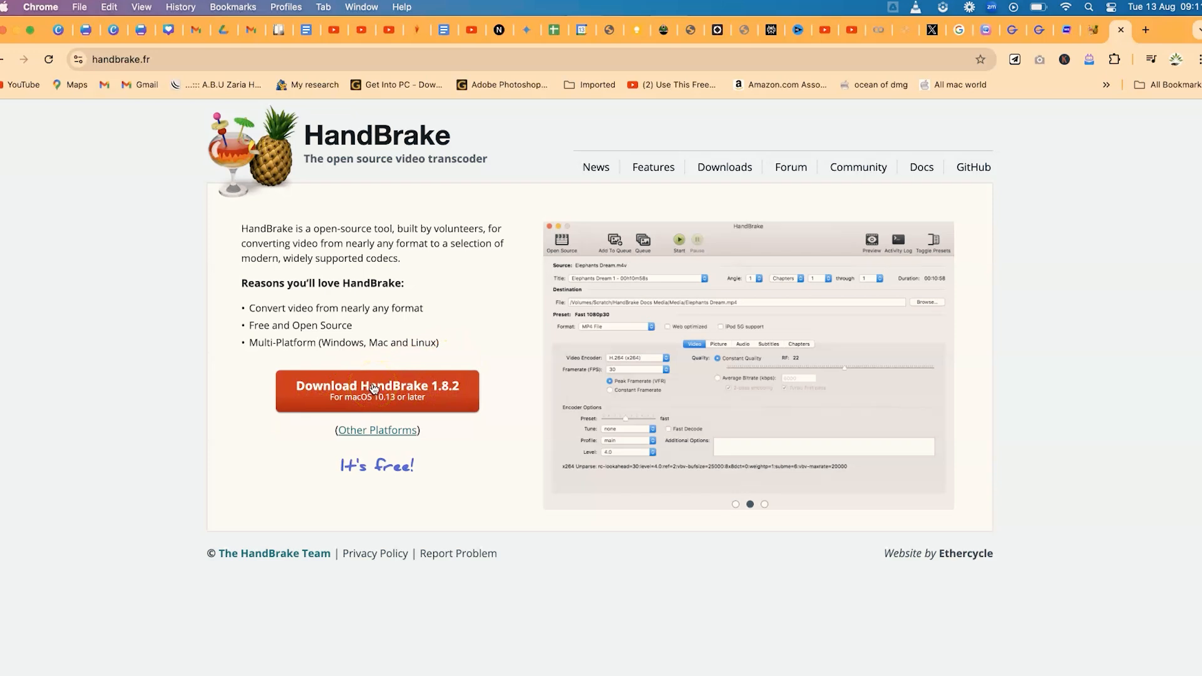
pyautogui.click(373, 388)
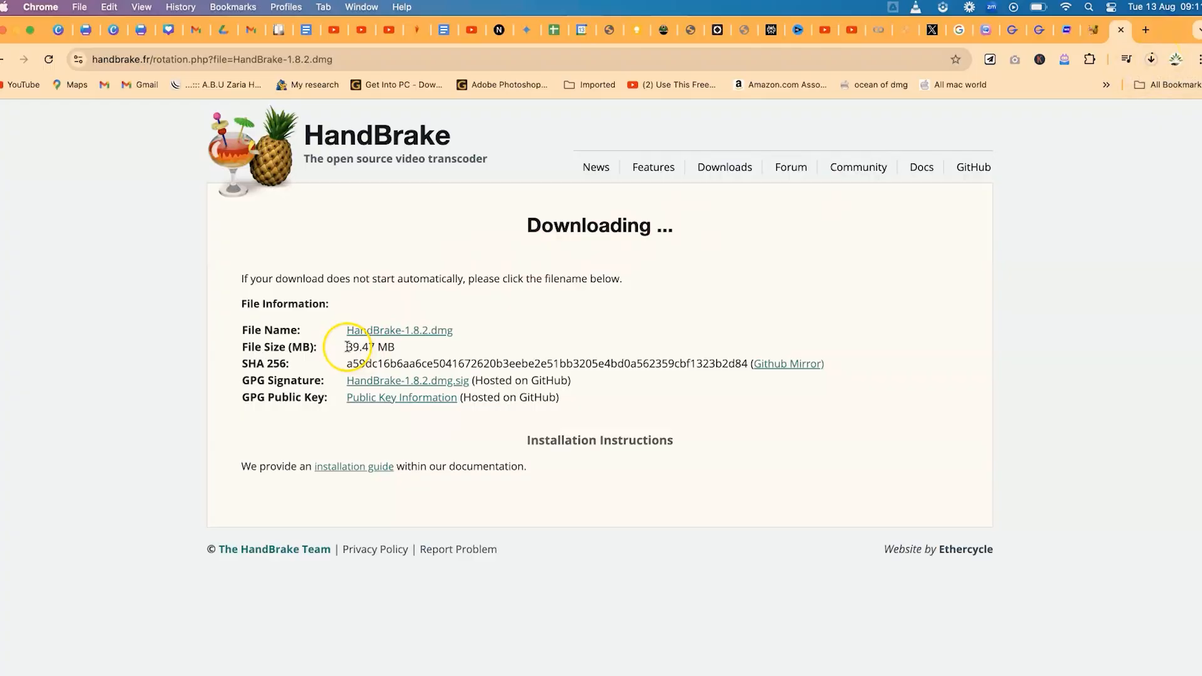
pyautogui.moveTo(346, 346); pyautogui.dragTo(395, 348)
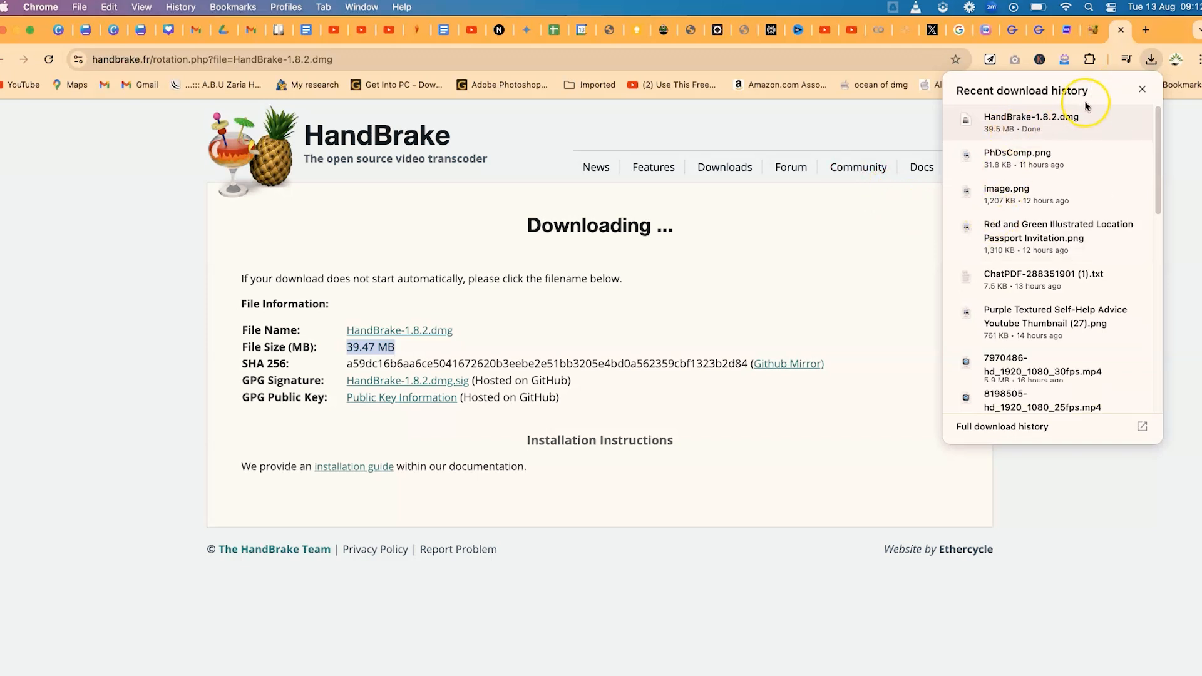
# Open the downloaded HandBrake-1.8.2.dmg disk image and launch the HandBrake application from it.
pyautogui.click(1103, 123)
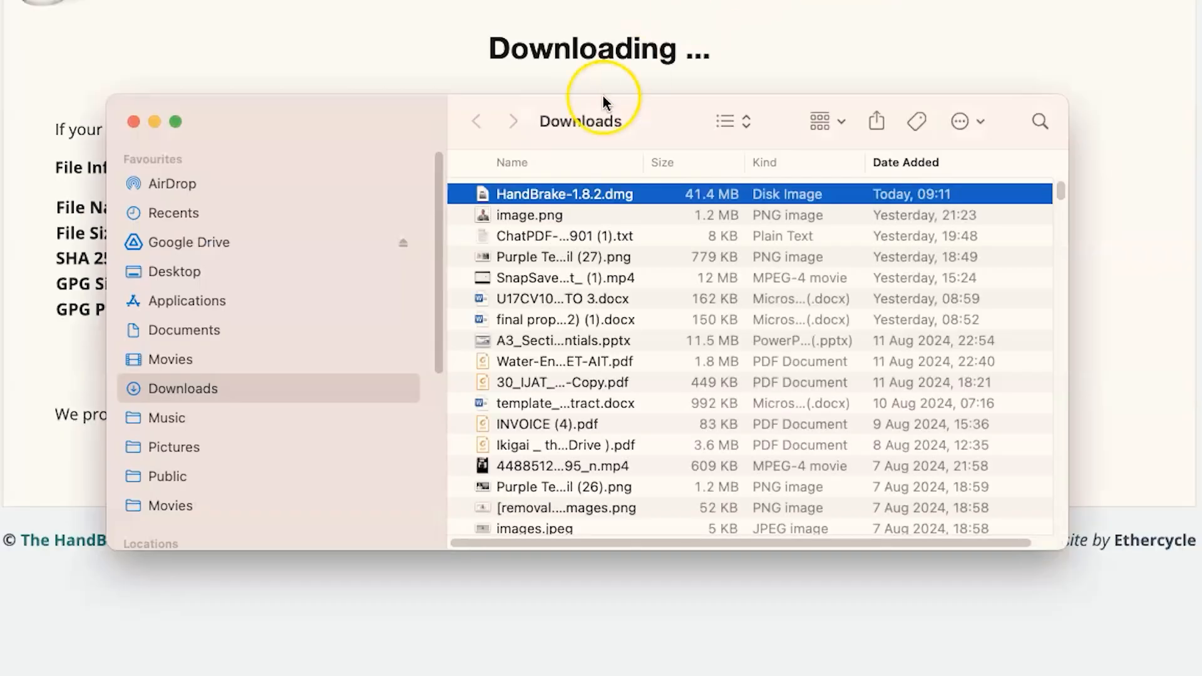
pyautogui.doubleClick(599, 194)
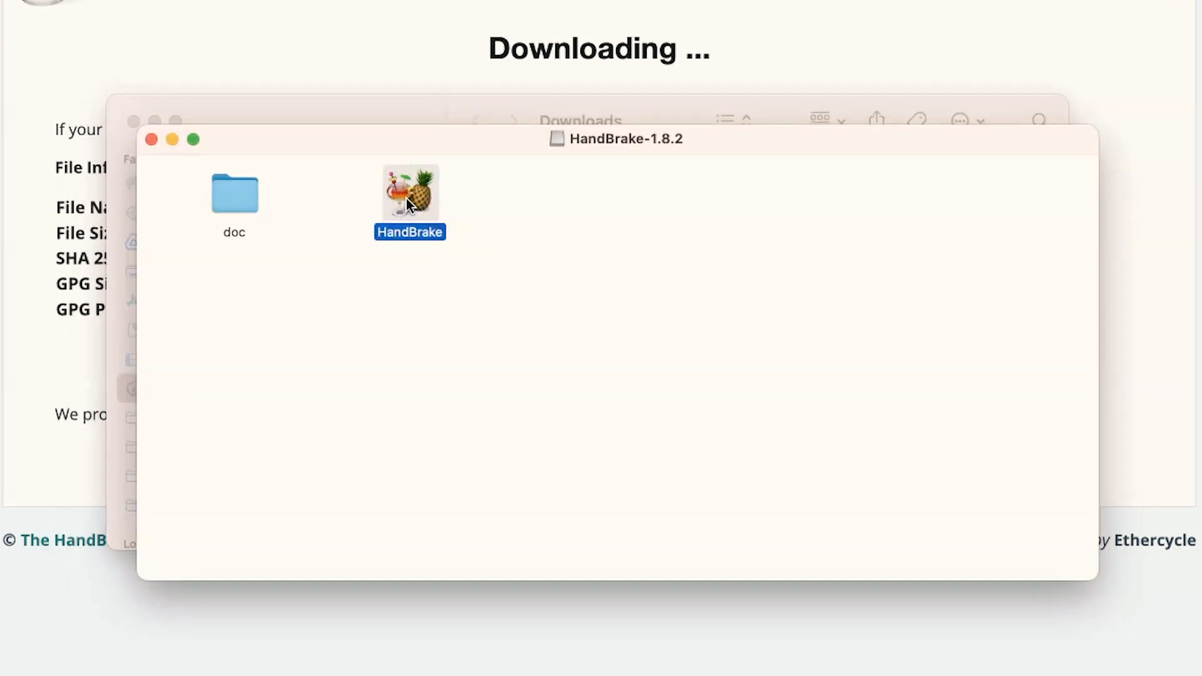
pyautogui.doubleClick(407, 198)
pyautogui.click(594, 280)
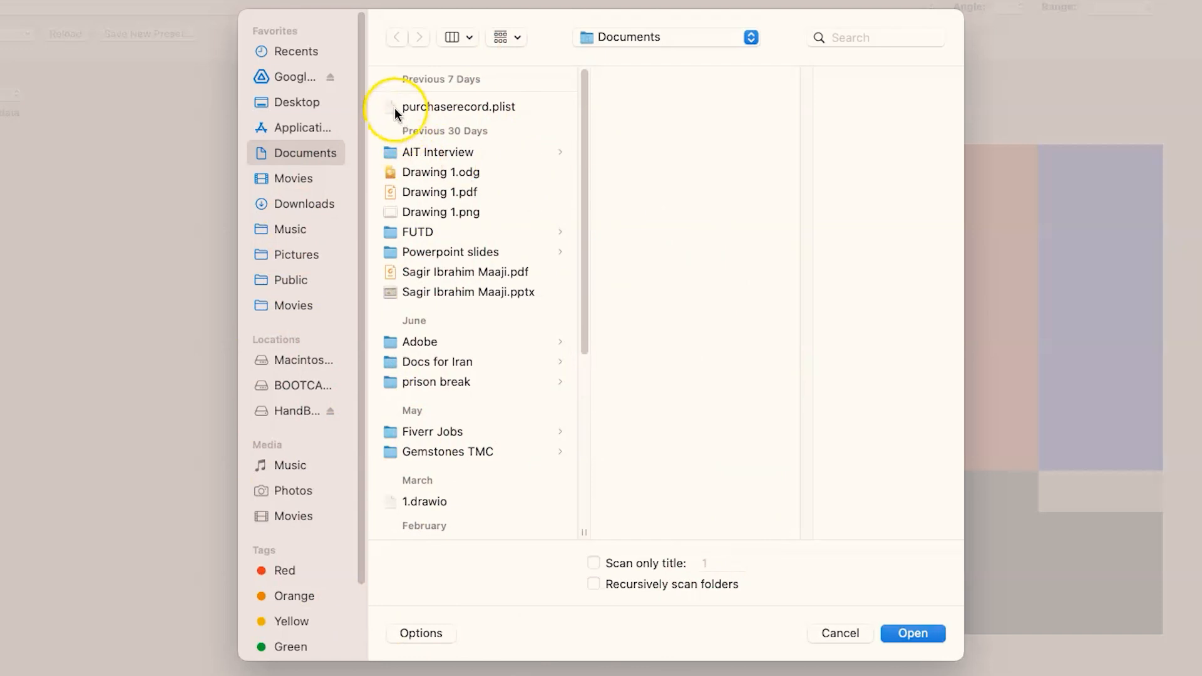
# Load the video ZVE10_C0054.MP4 from the Handbrake Tutorial folder on the Desktop as the source.
pyautogui.click(675, 36)
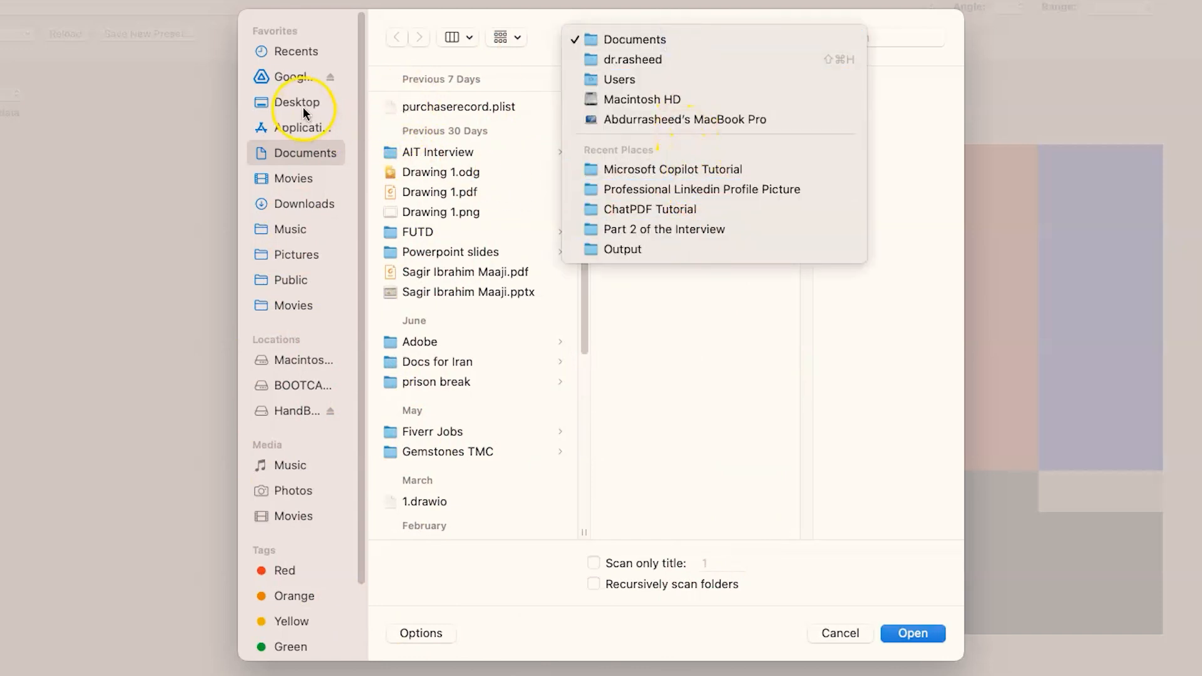
pyautogui.click(280, 102)
pyautogui.click(281, 102)
pyautogui.click(460, 369)
pyautogui.click(688, 106)
pyautogui.click(825, 104)
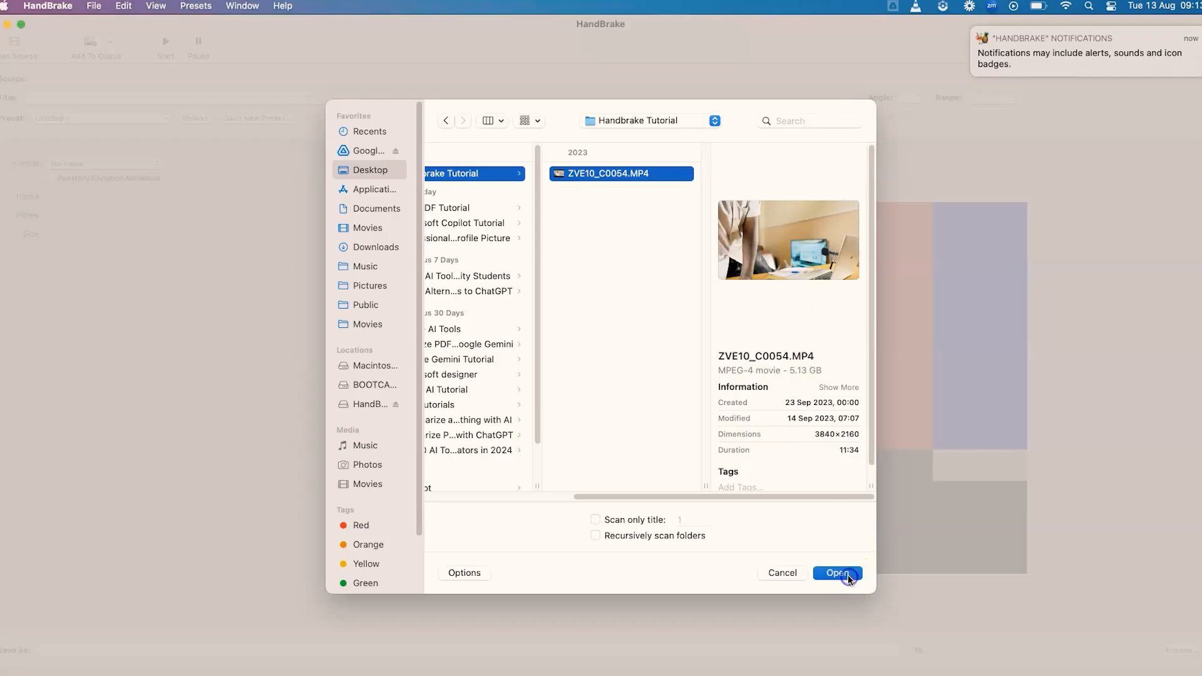
pyautogui.click(847, 575)
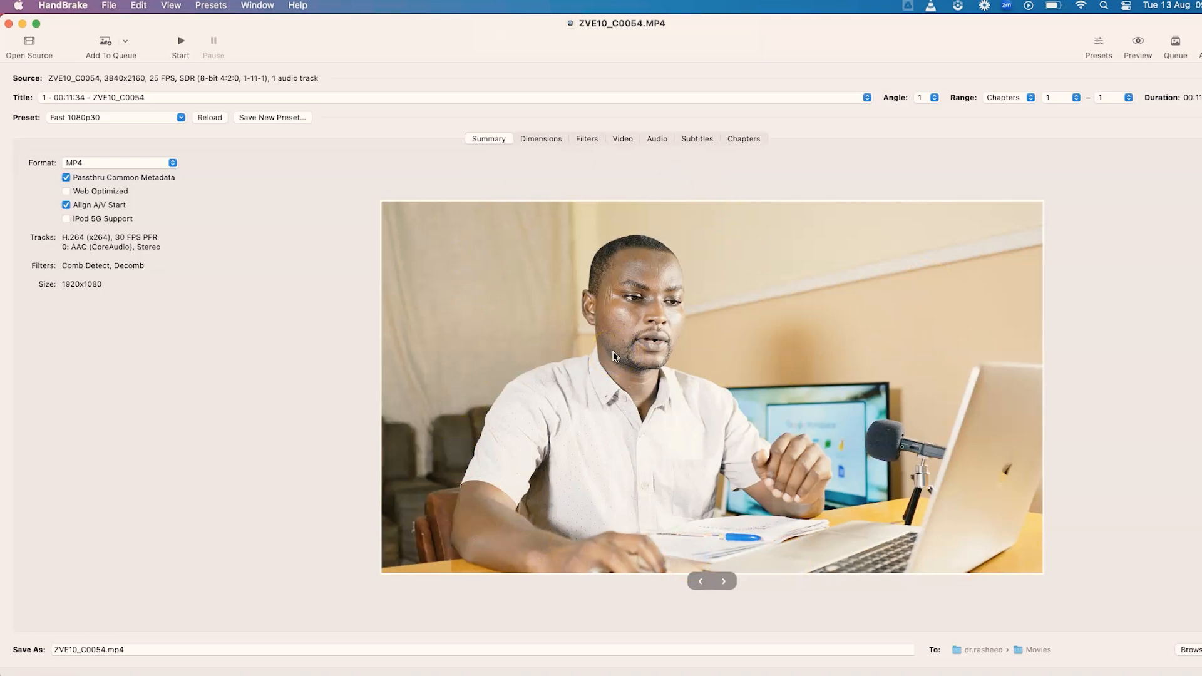
pyautogui.click(28, 41)
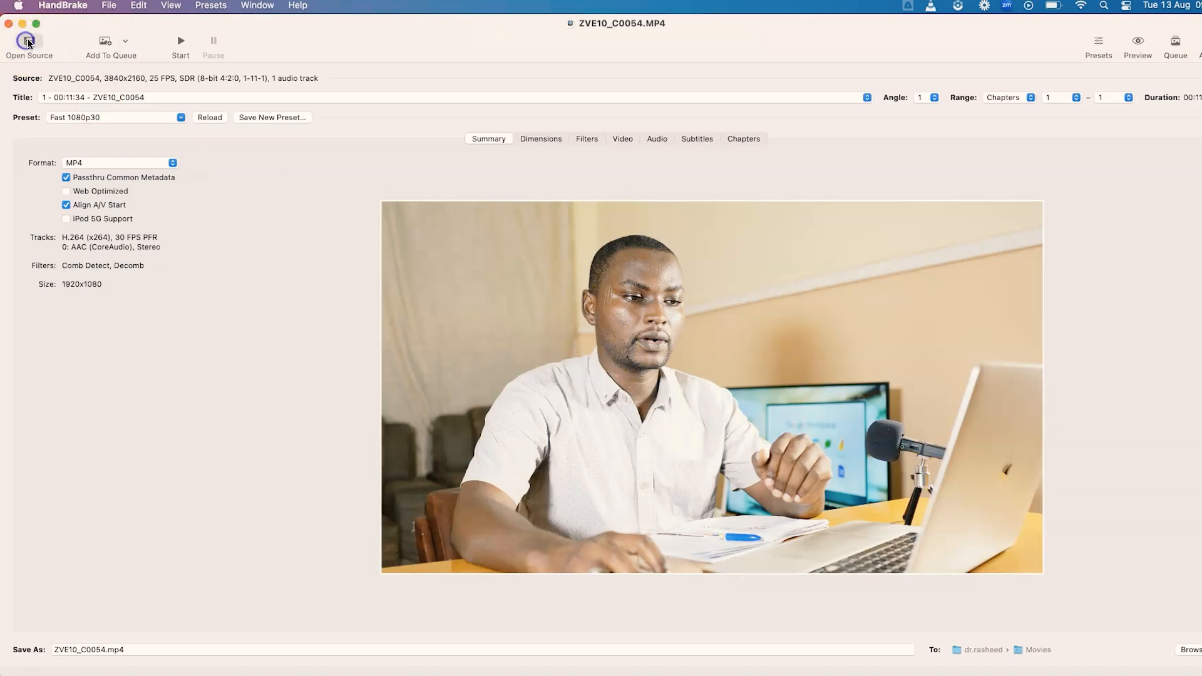
pyautogui.click(381, 245)
pyautogui.click(383, 226)
pyautogui.click(386, 210)
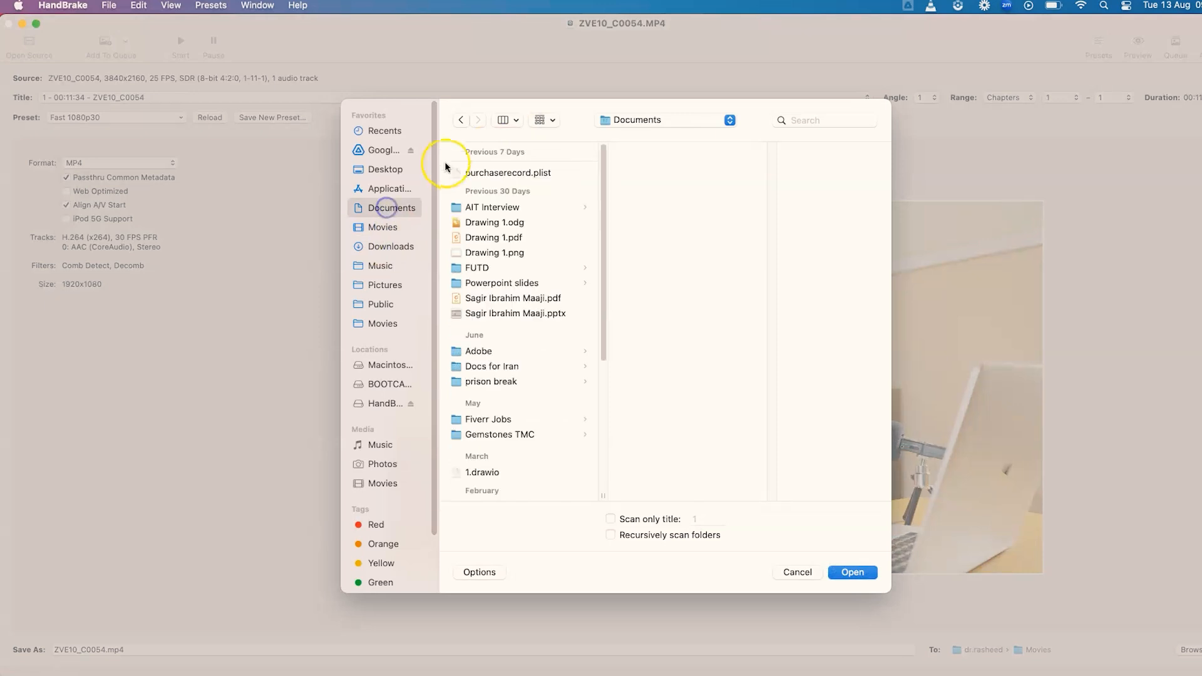
pyautogui.click(799, 572)
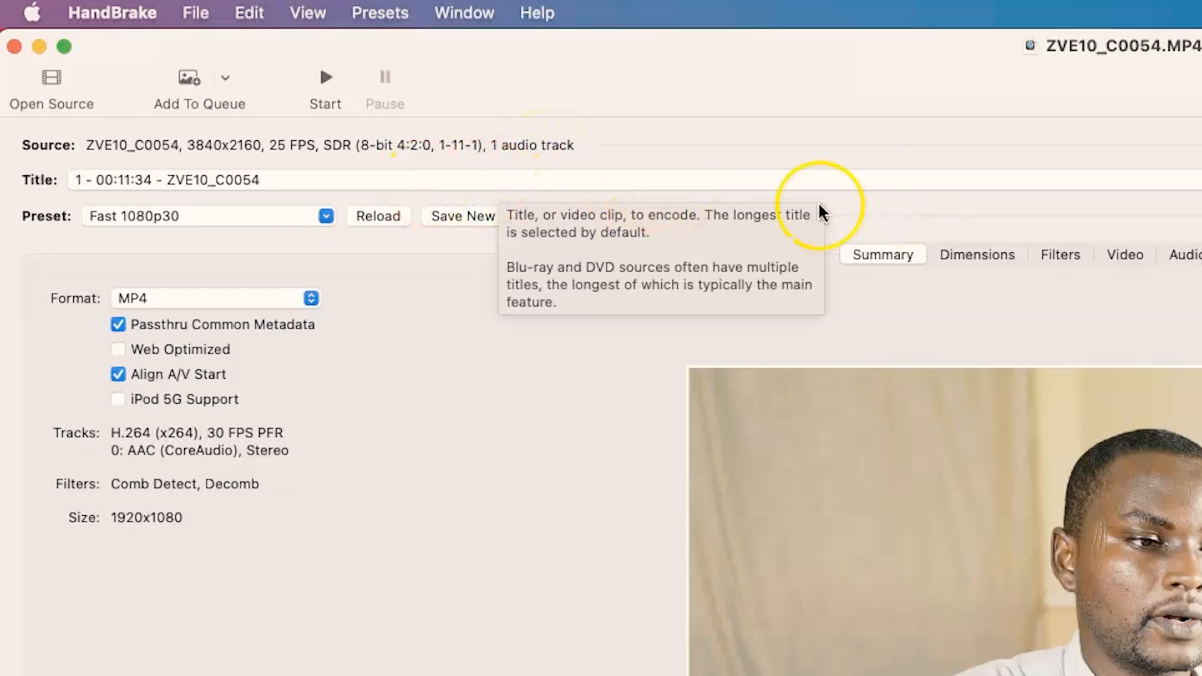
# Examine the title selection and the available presets in the General, Web, Devices, Matroska and Hardware categories.
pyautogui.click(413, 181)
pyautogui.click(412, 179)
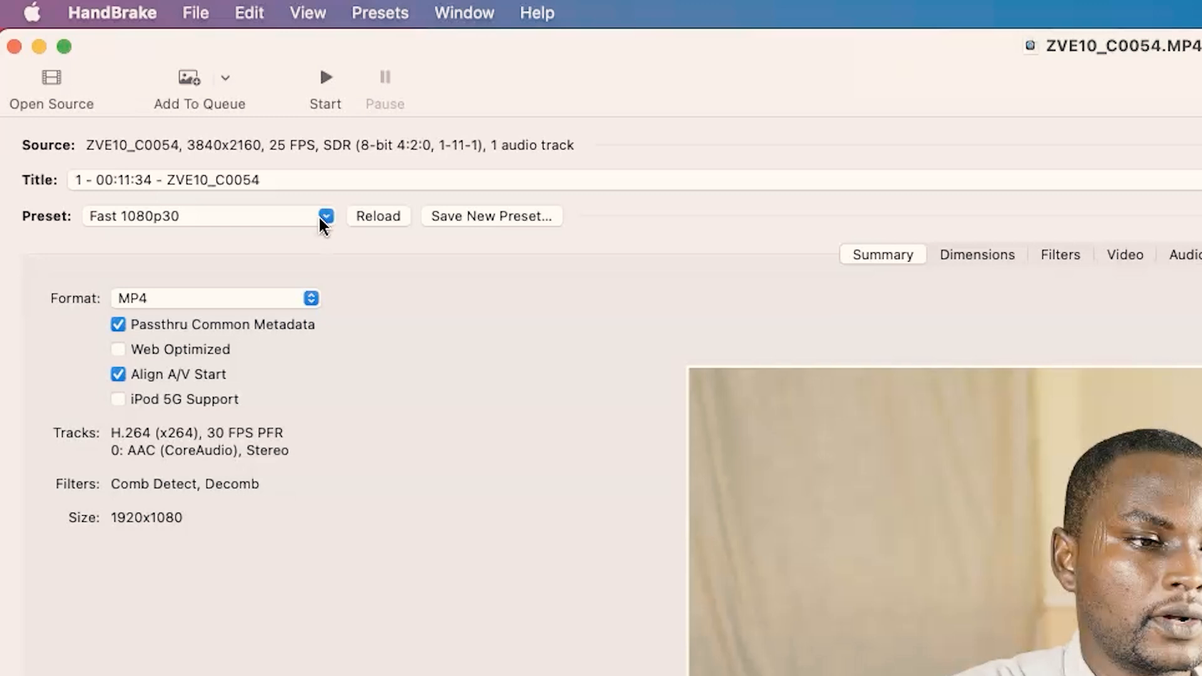
pyautogui.click(321, 218)
pyautogui.moveTo(318, 244)
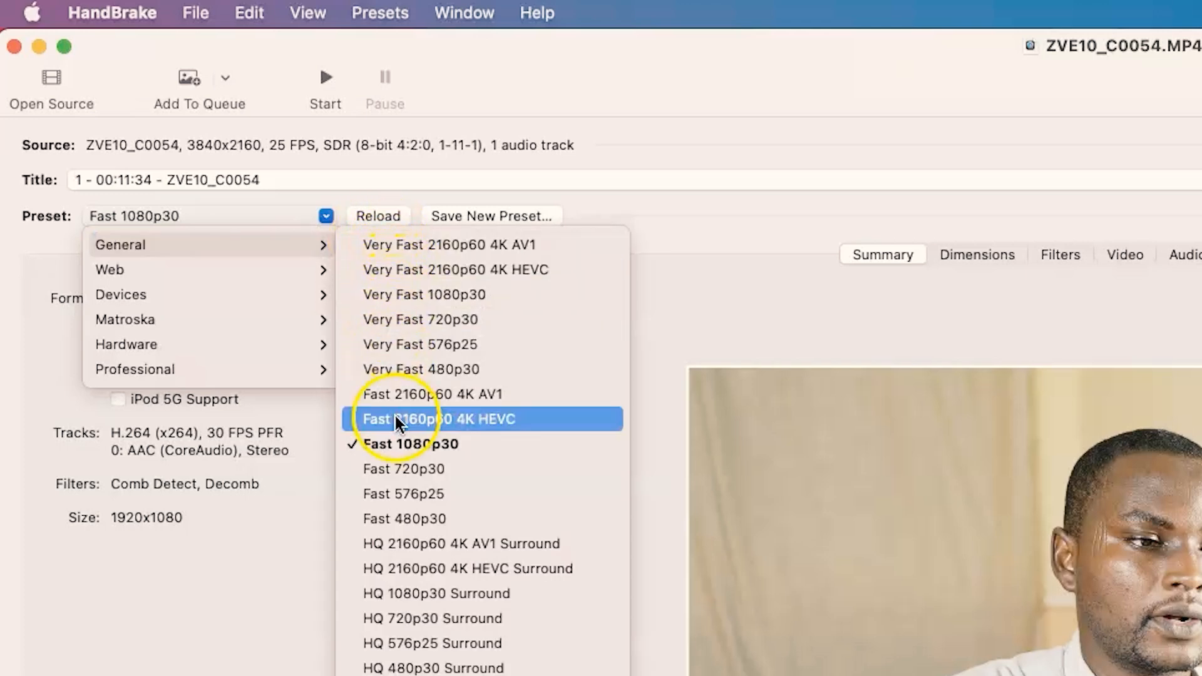
pyautogui.click(163, 221)
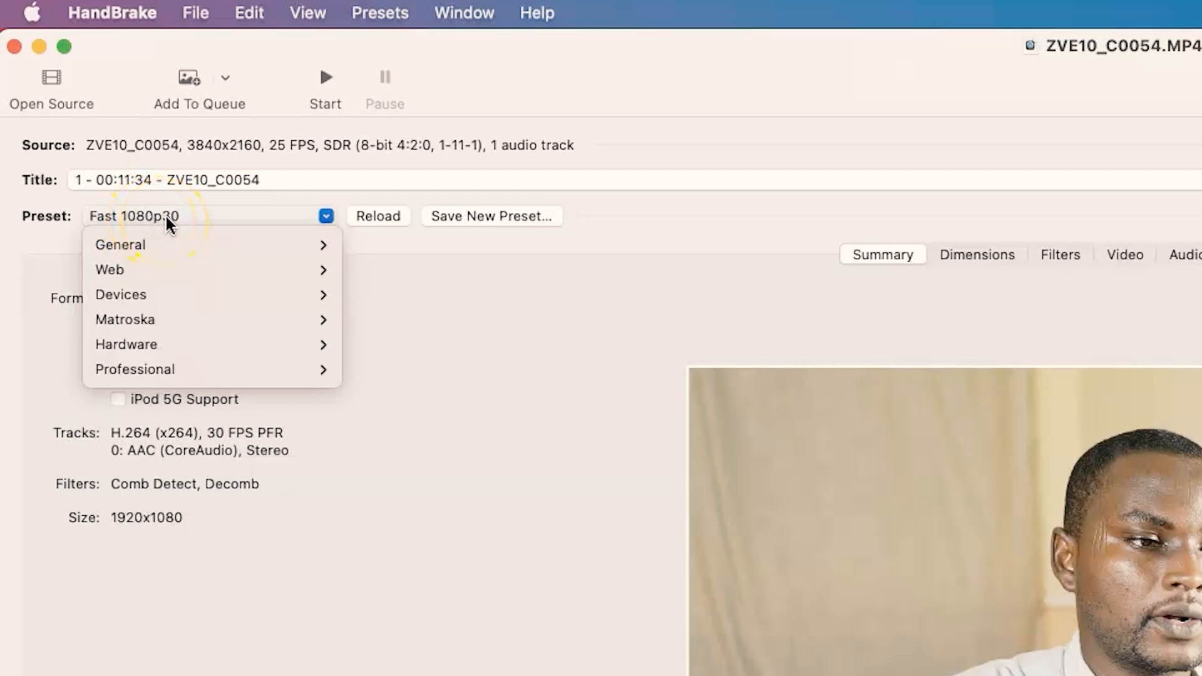
pyautogui.moveTo(189, 246)
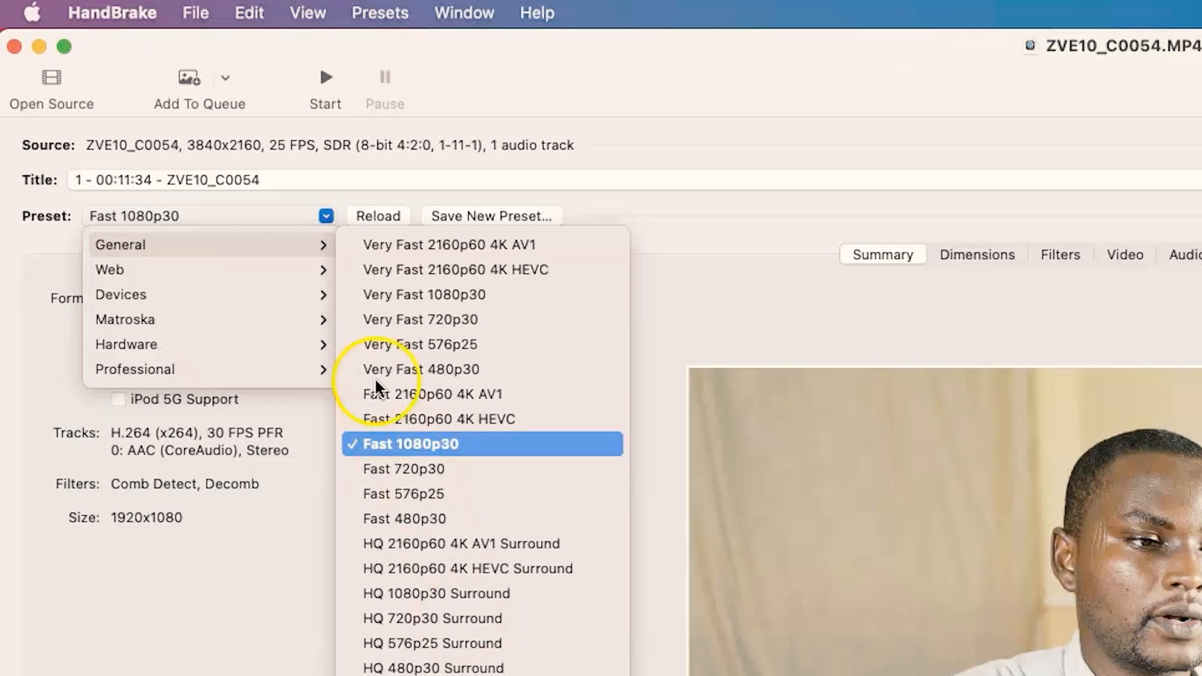
pyautogui.moveTo(238, 269)
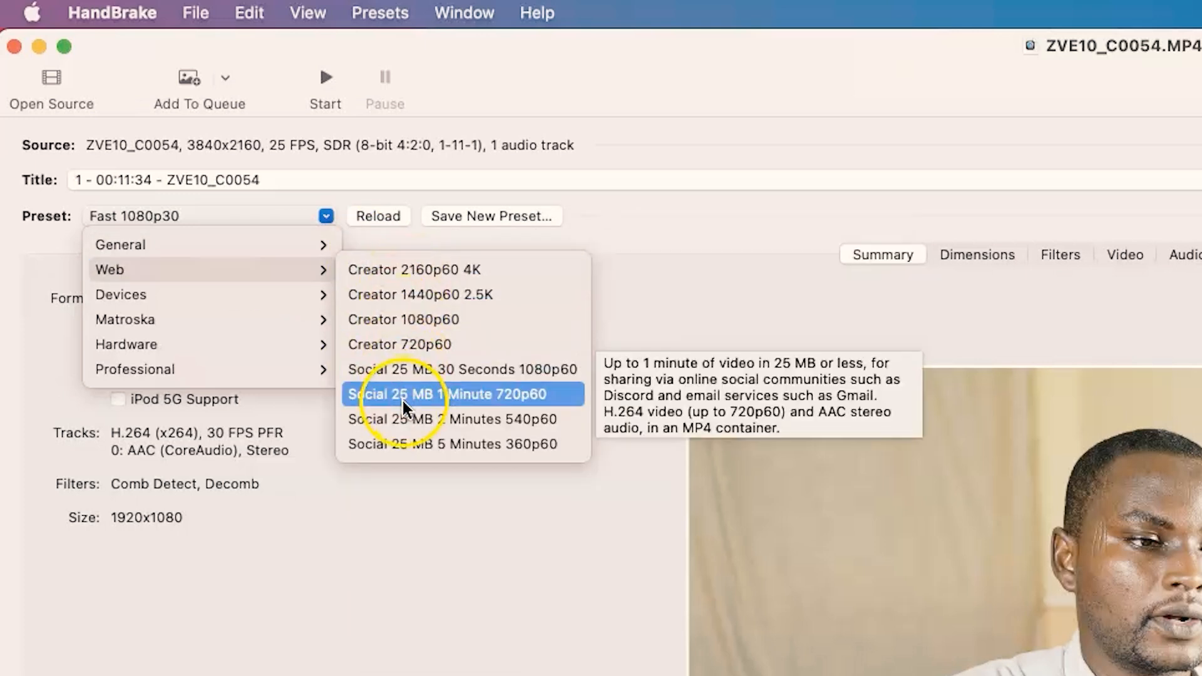
pyautogui.moveTo(208, 298)
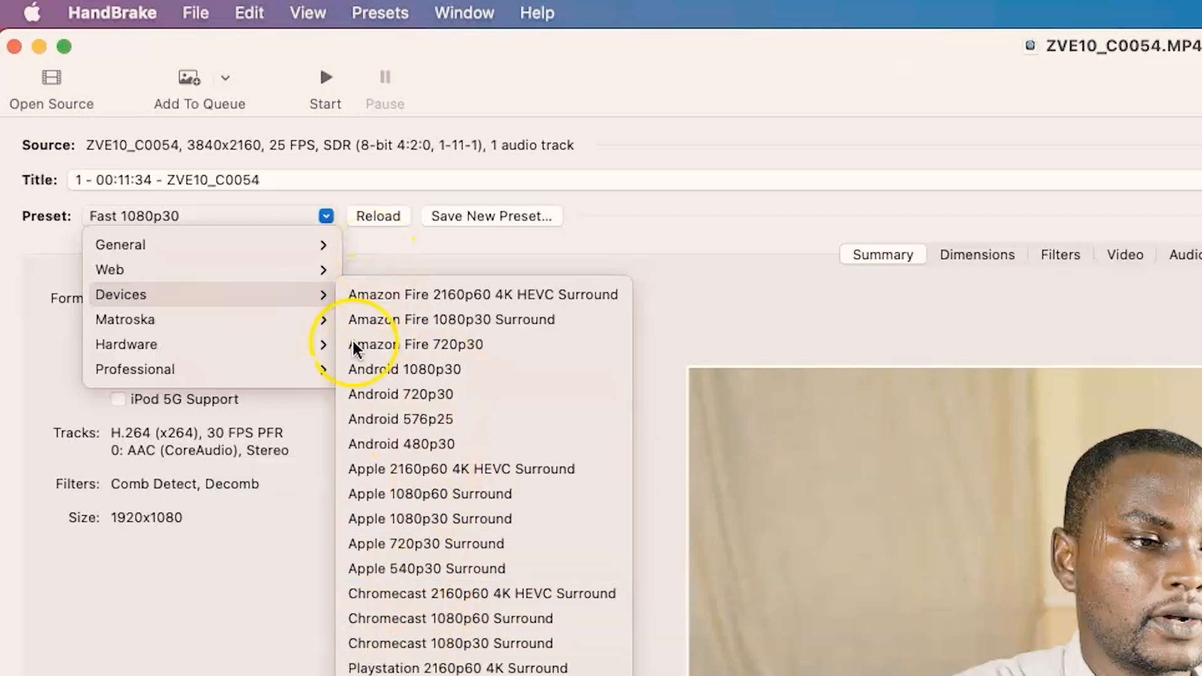
pyautogui.moveTo(263, 321)
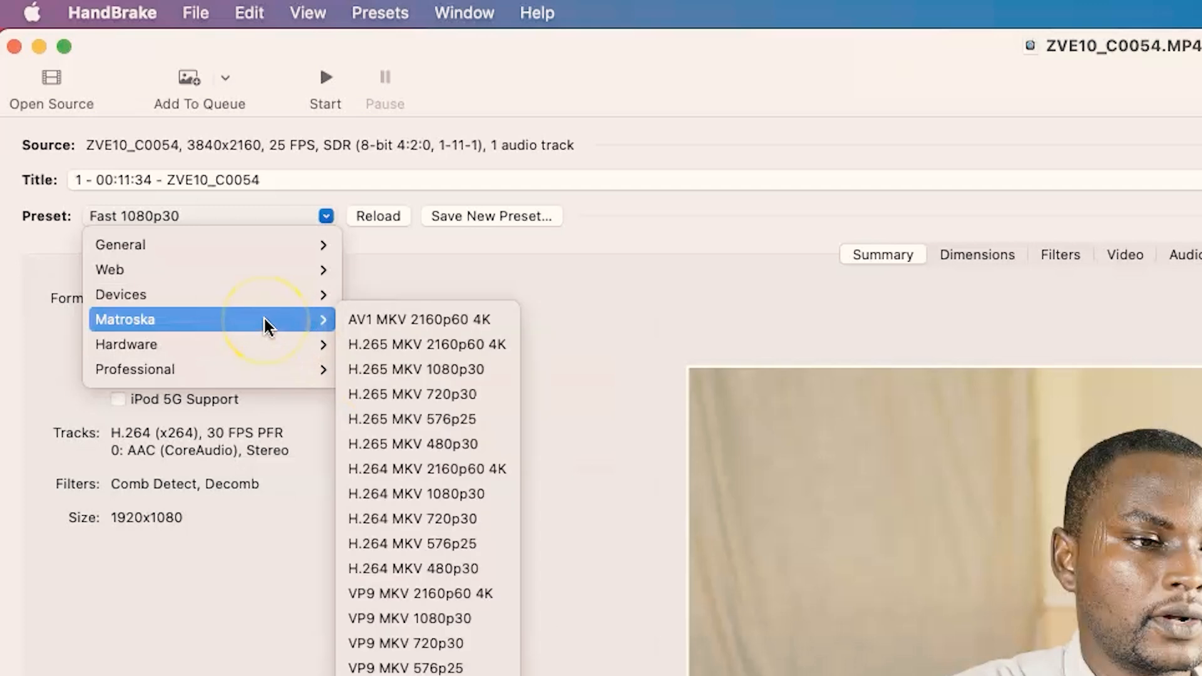
pyautogui.moveTo(270, 372)
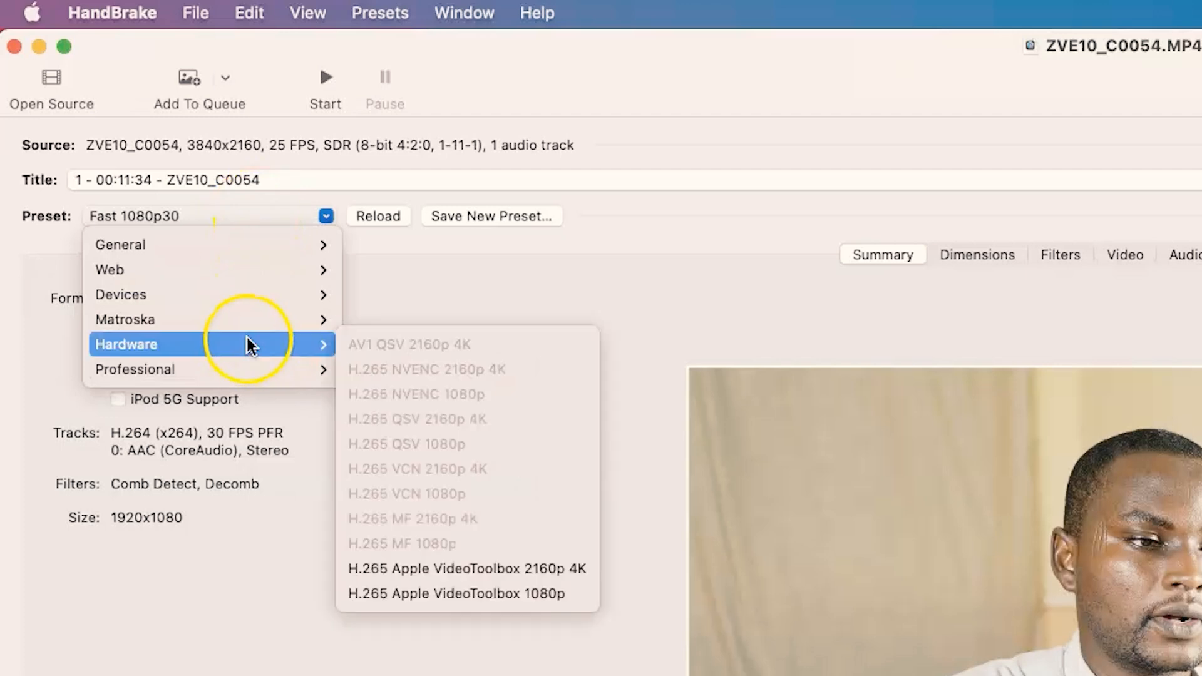
pyautogui.moveTo(263, 246)
pyautogui.click(719, 244)
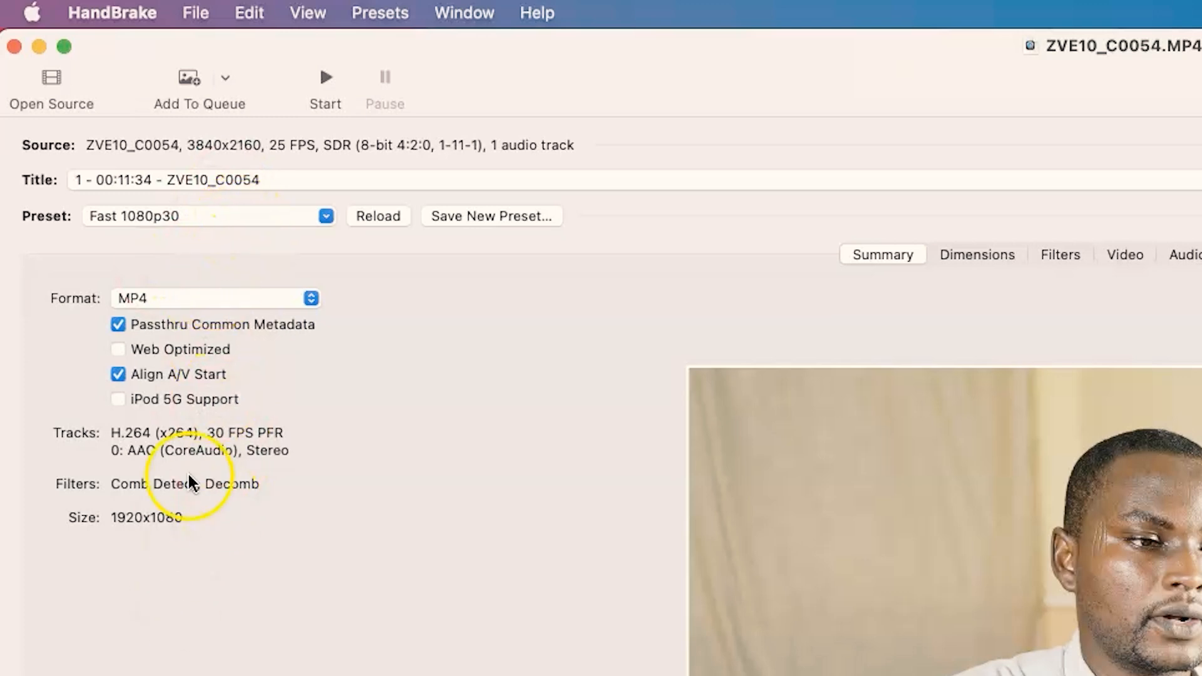
# Review the output format choices, the cropping and border fill options in the dimension settings, and the filter settings.
pyautogui.click(269, 298)
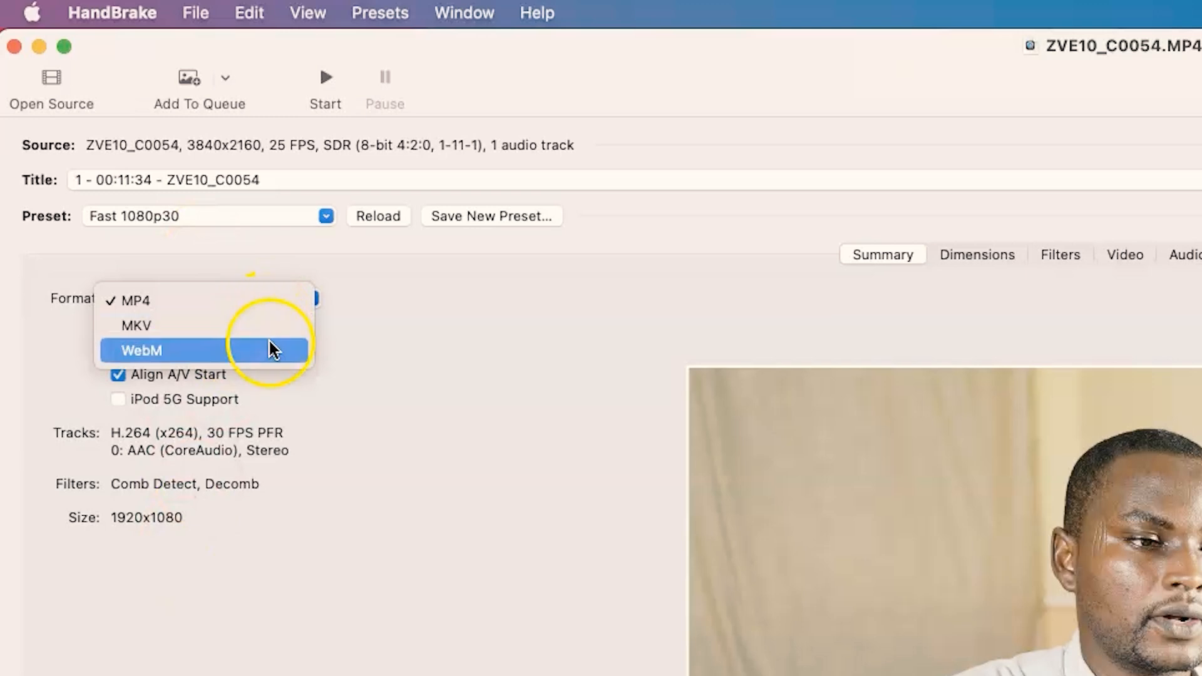
pyautogui.click(494, 338)
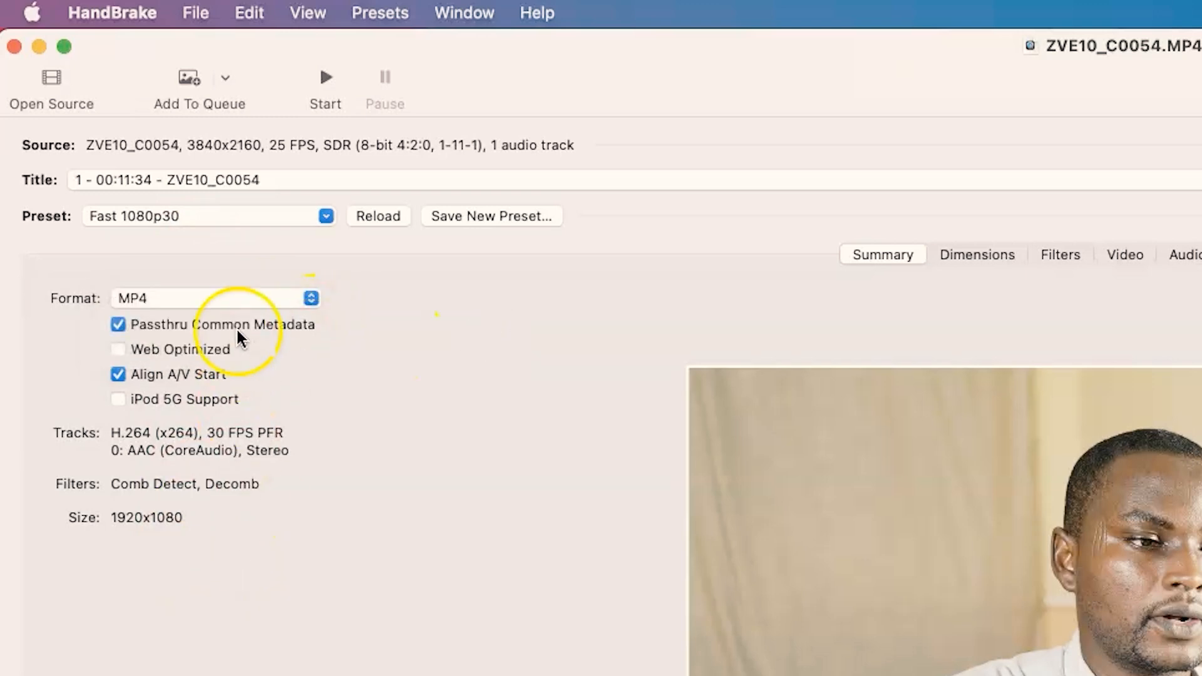
pyautogui.click(977, 254)
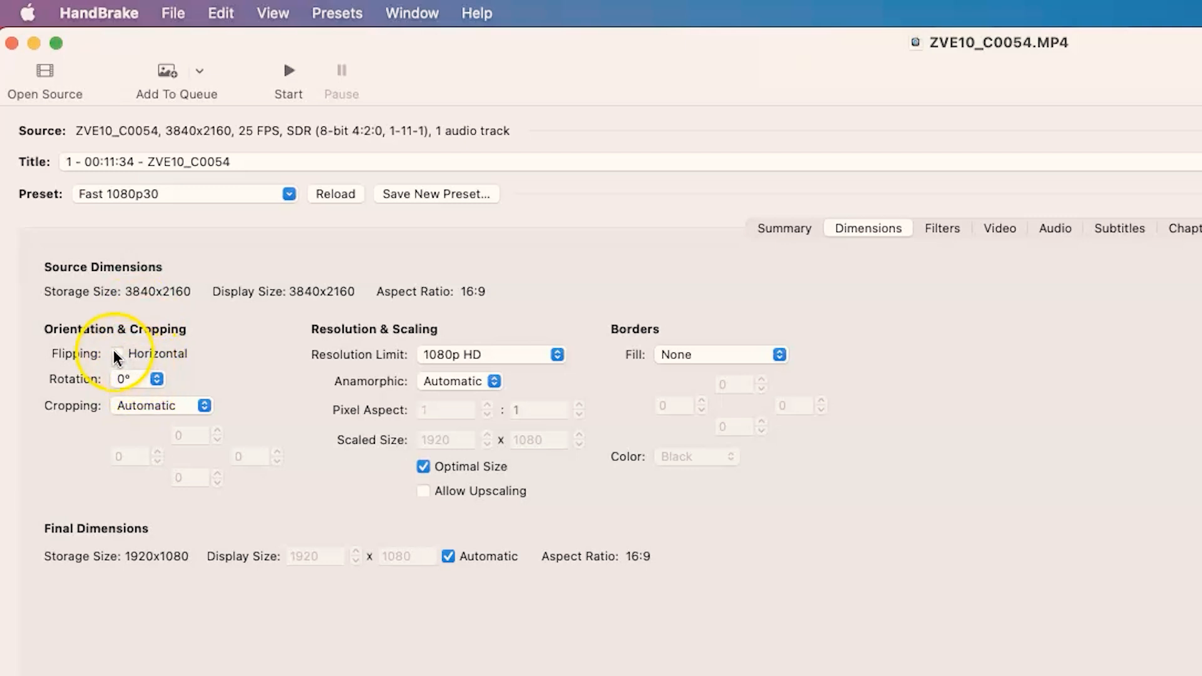
pyautogui.click(186, 407)
pyautogui.click(247, 407)
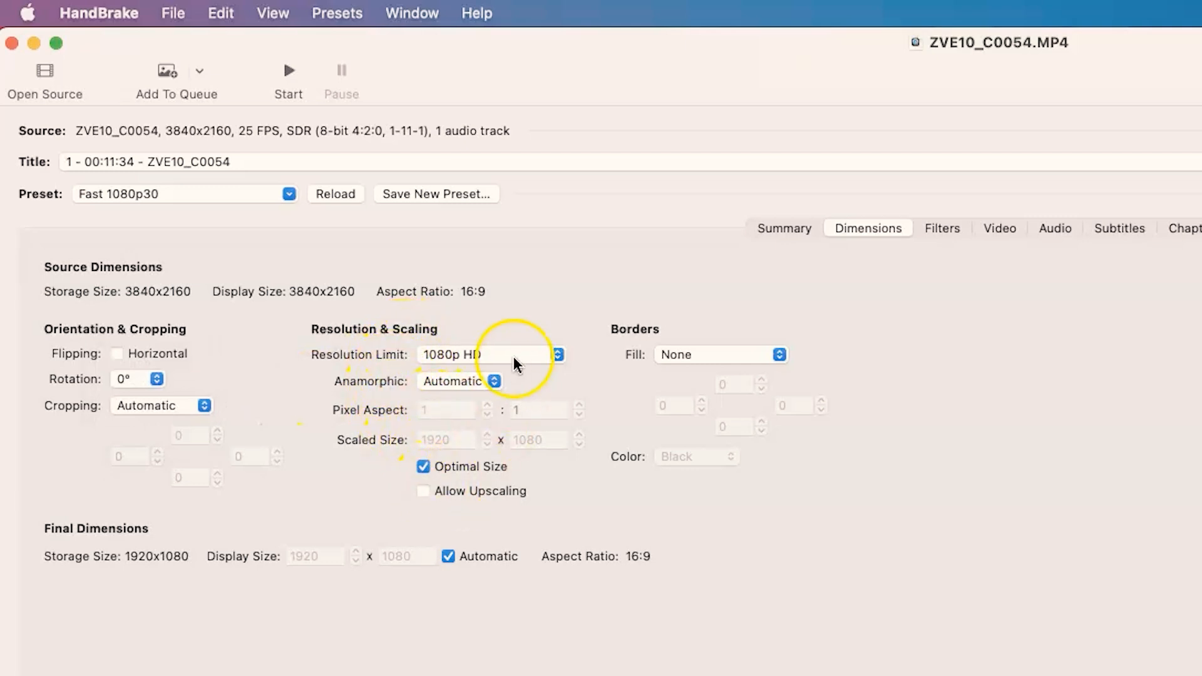
pyautogui.click(765, 354)
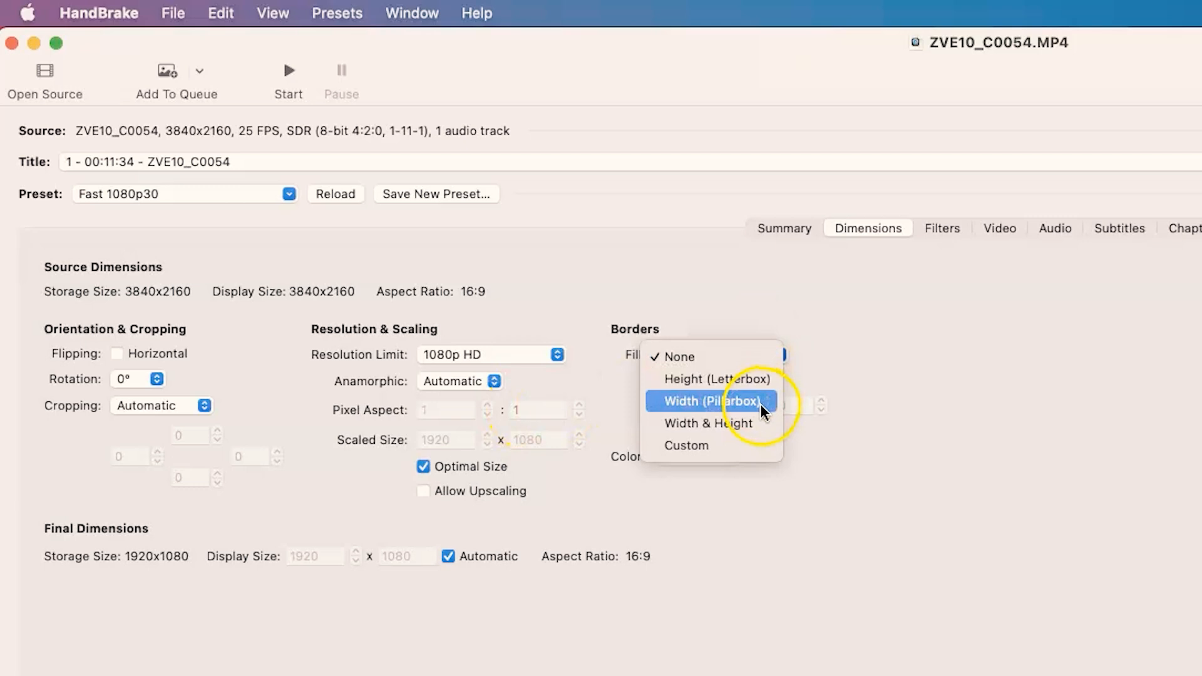
pyautogui.click(1045, 363)
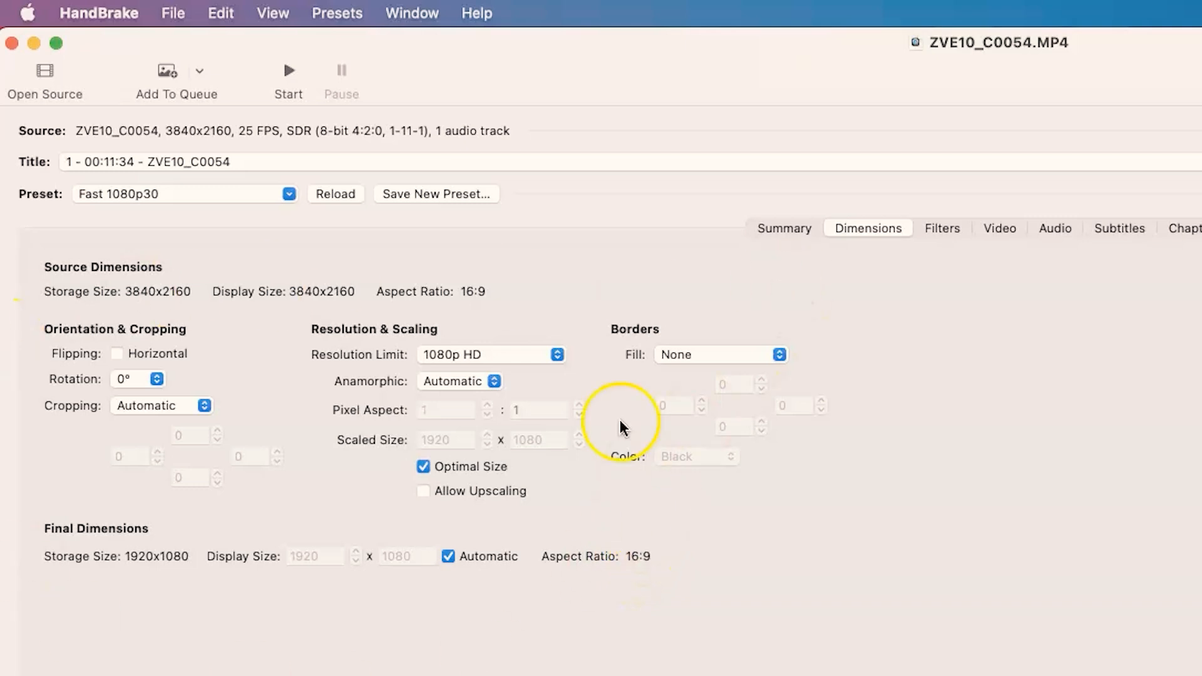
pyautogui.click(945, 229)
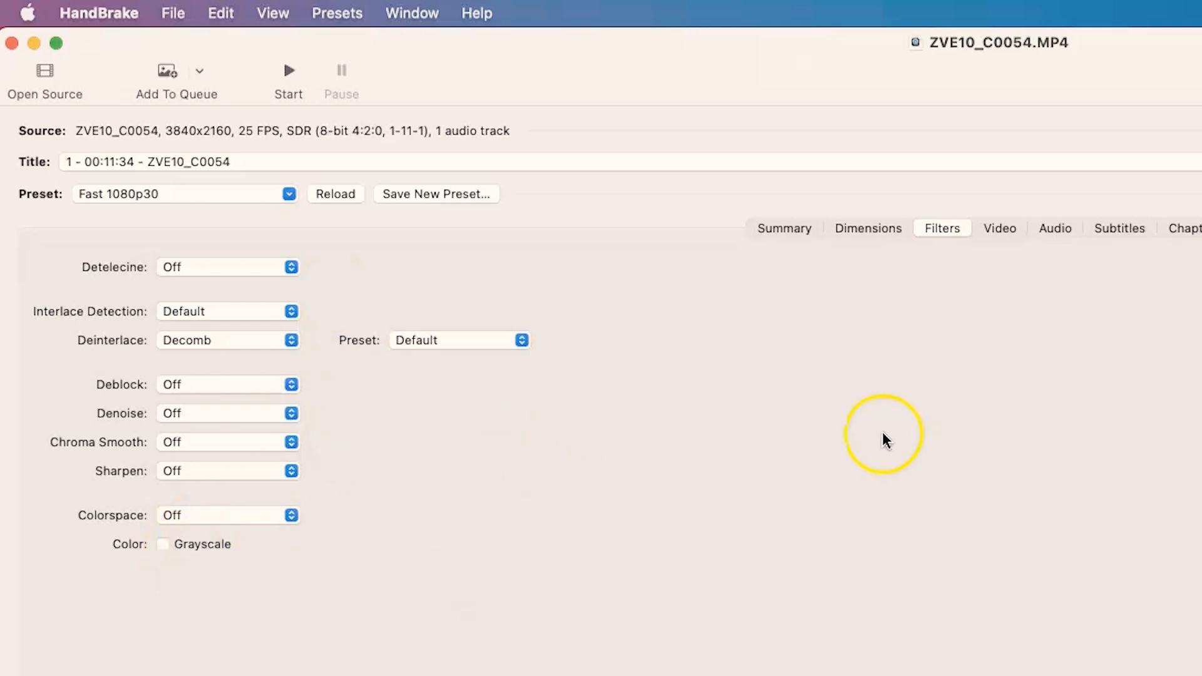
# Review the video encoder choices and set the video's constant quality to RF 26.
pyautogui.click(999, 228)
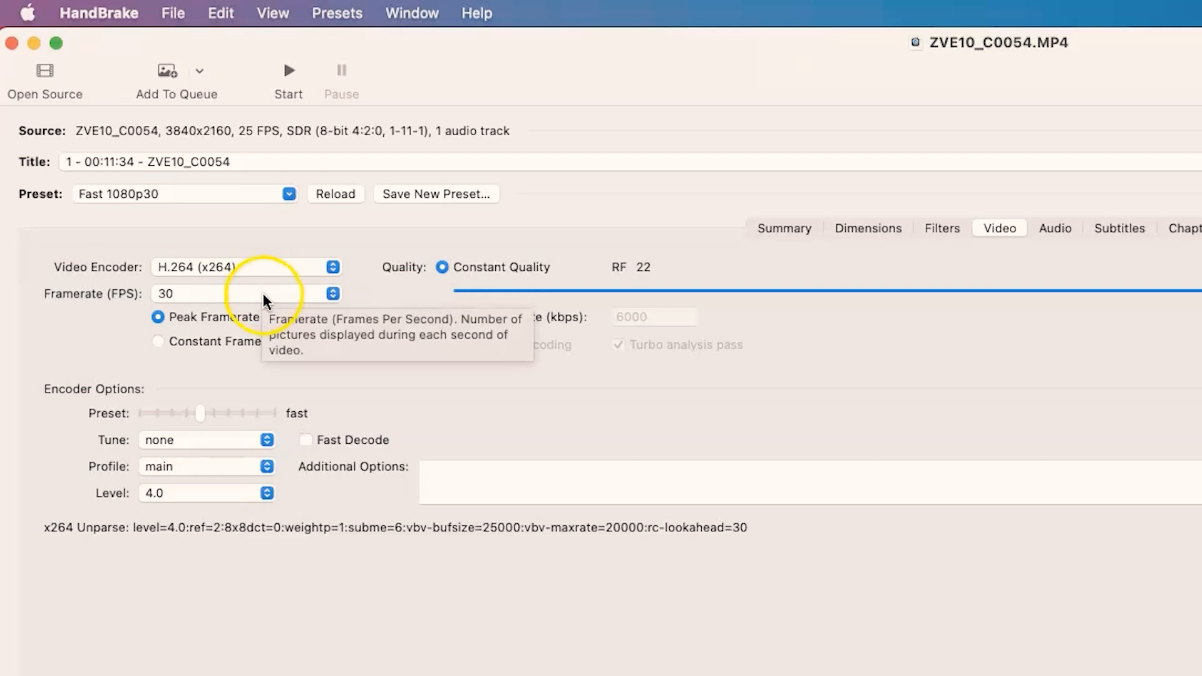
pyautogui.click(299, 268)
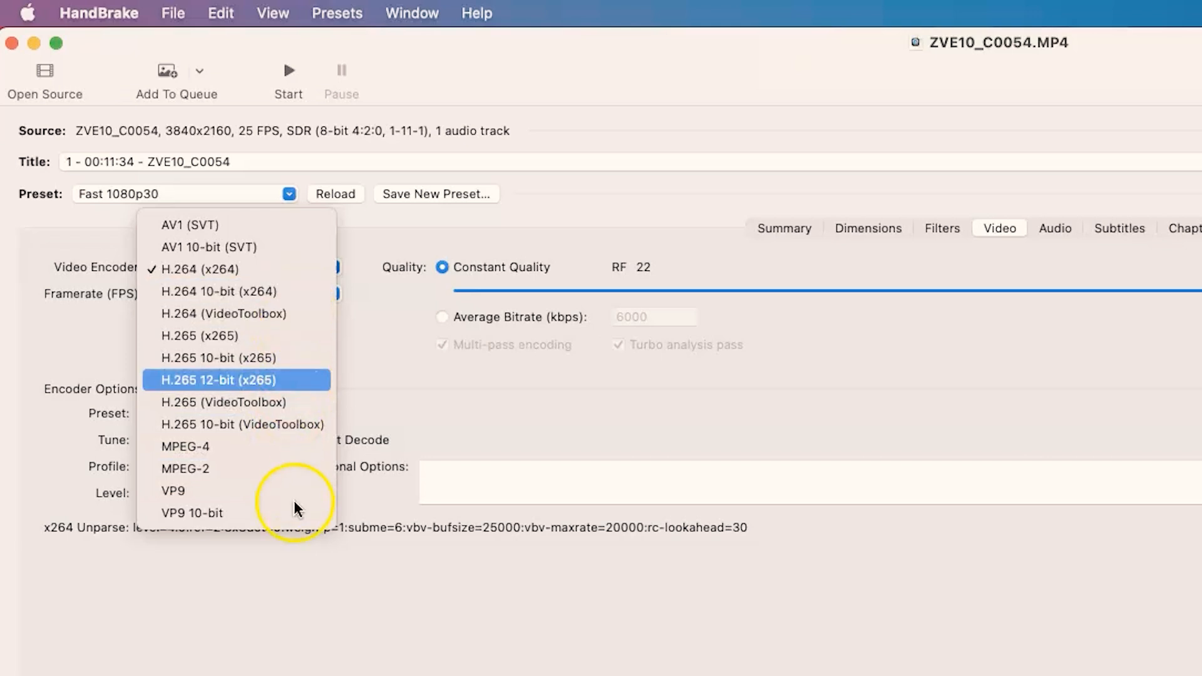
pyautogui.click(361, 363)
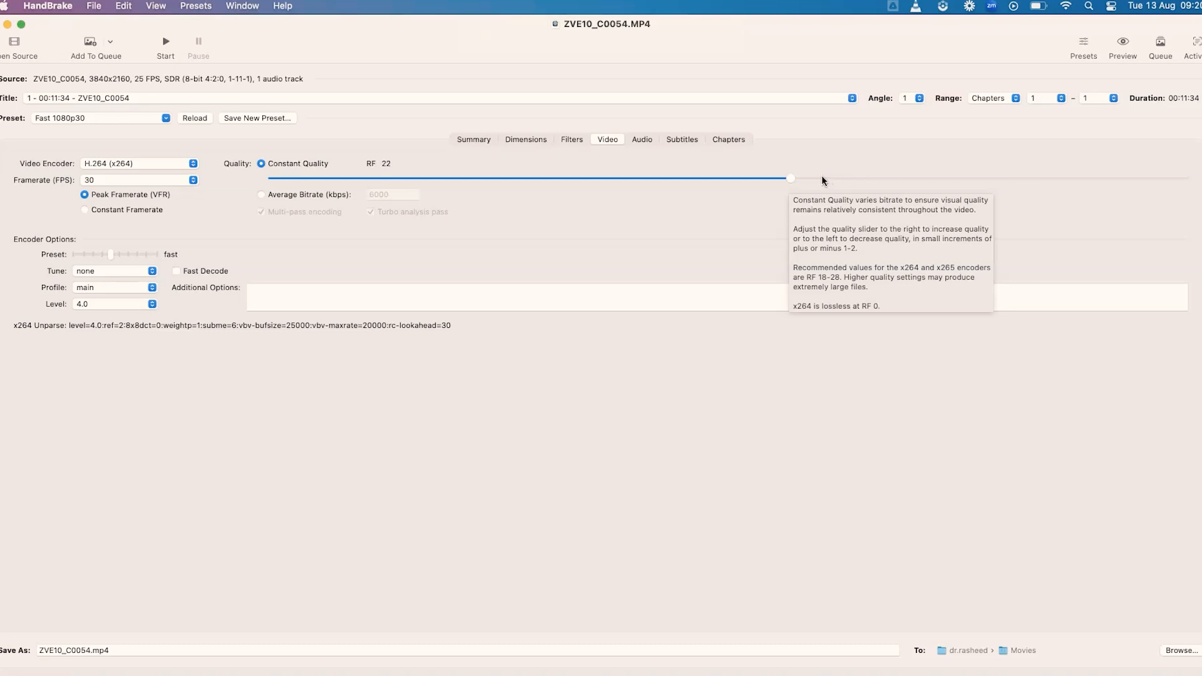
pyautogui.click(791, 178)
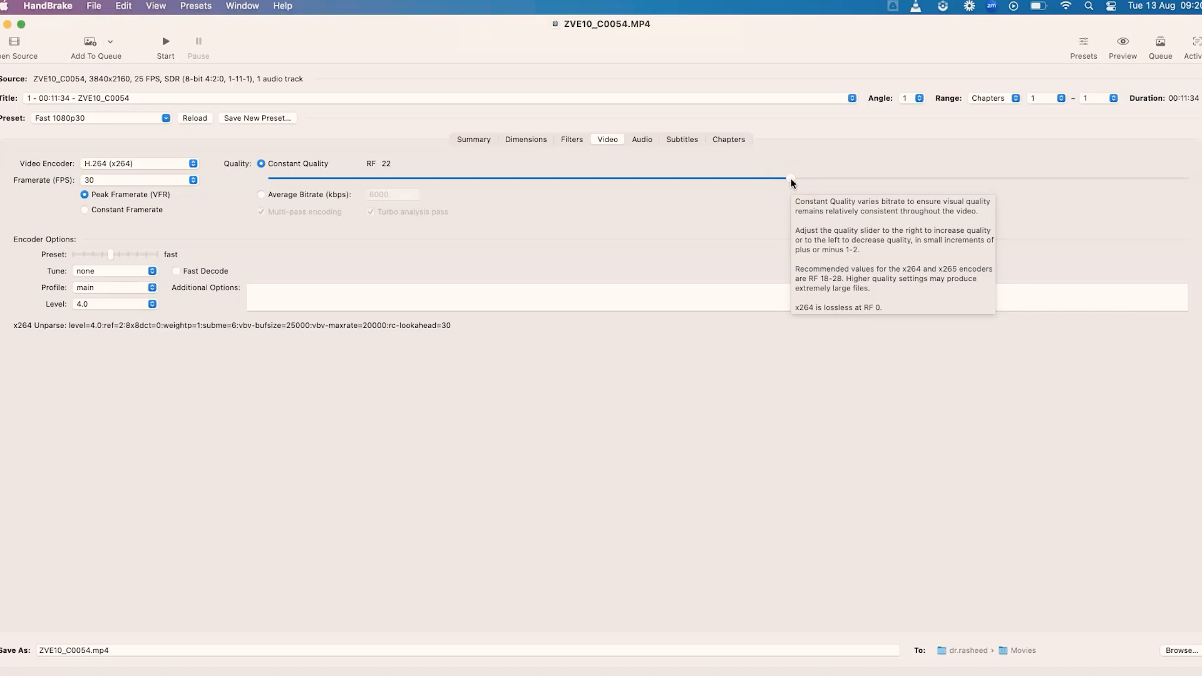
pyautogui.moveTo(790, 179); pyautogui.dragTo(723, 184)
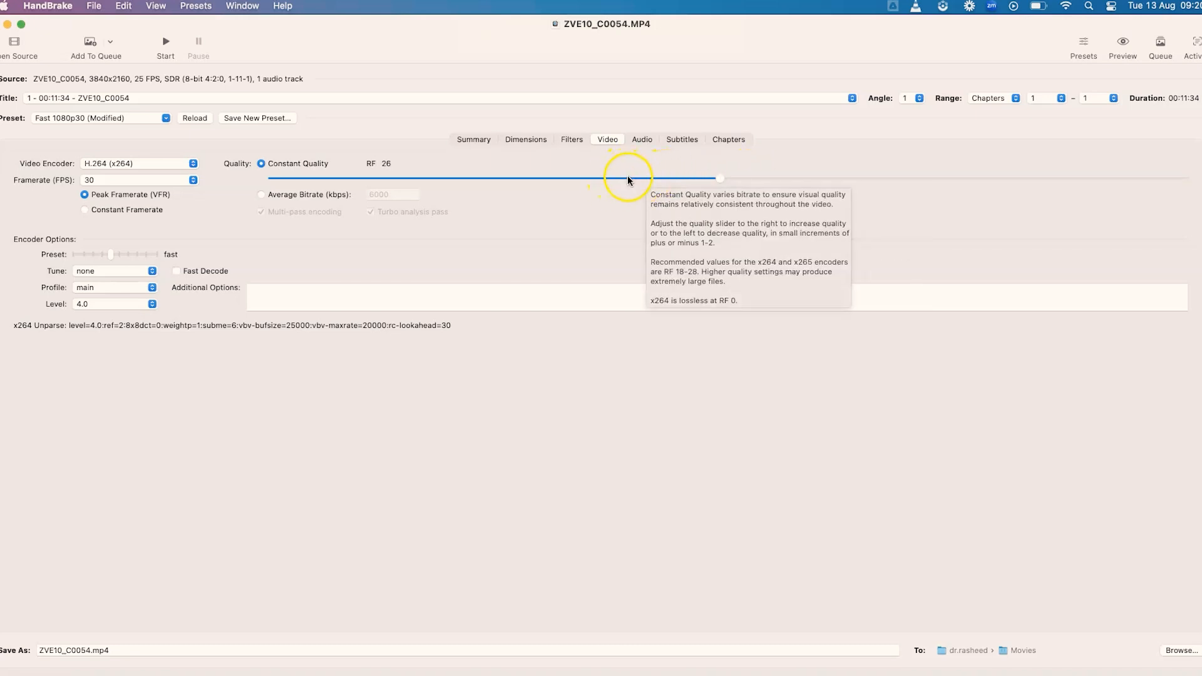
# Review the audio track's codec choices, the subtitle track settings and the chapter list.
pyautogui.click(643, 140)
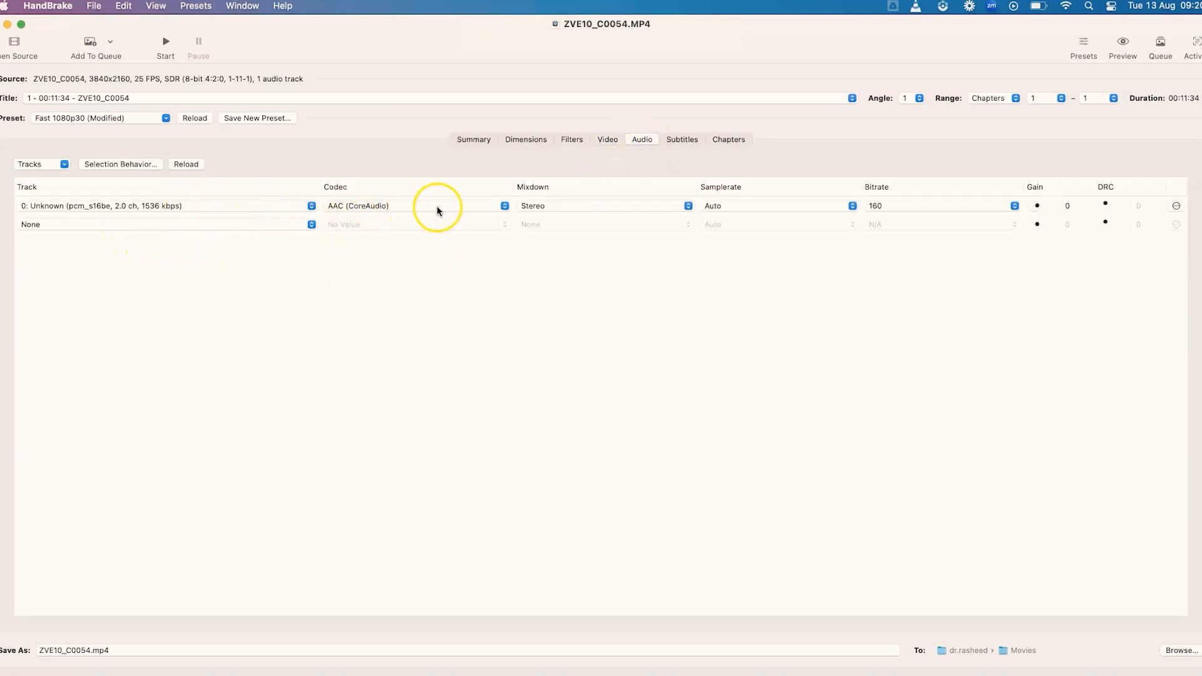
pyautogui.click(504, 210)
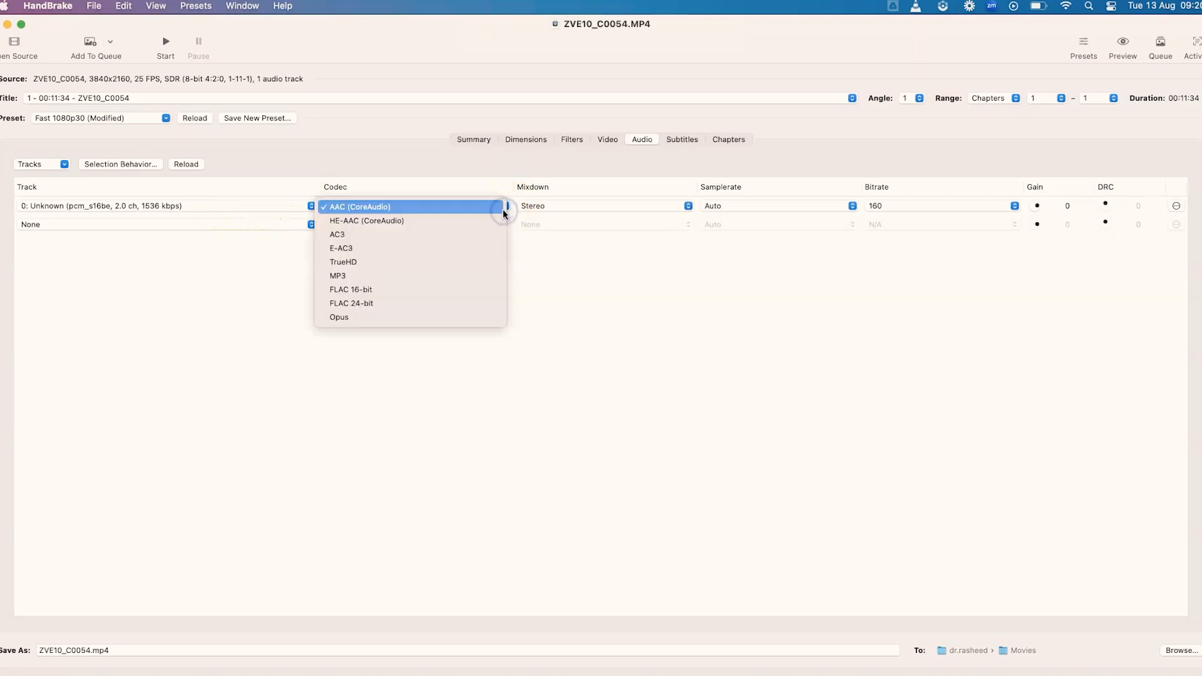
pyautogui.click(621, 216)
pyautogui.click(621, 211)
pyautogui.click(621, 209)
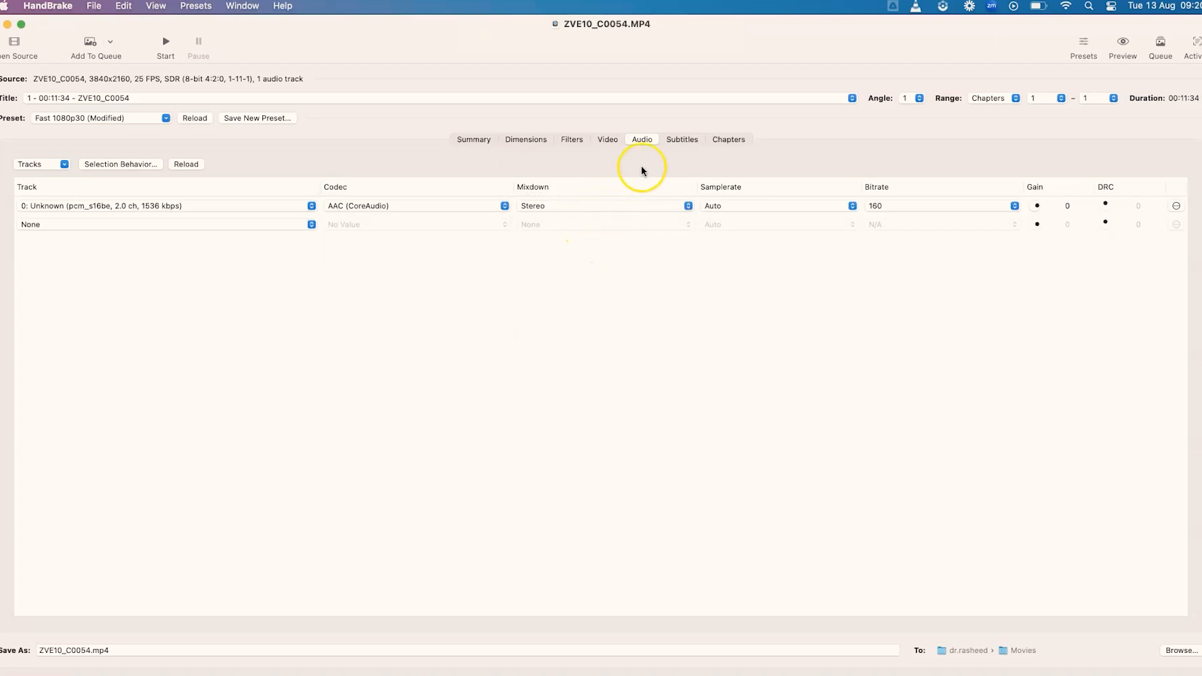
pyautogui.click(670, 140)
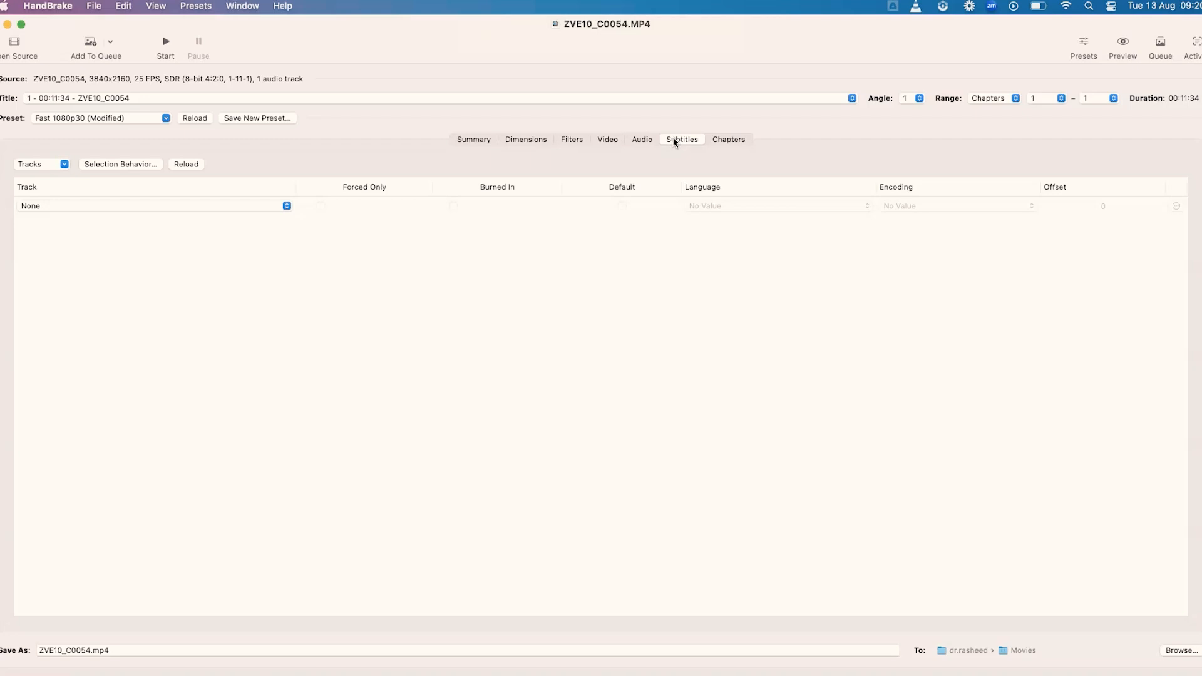
pyautogui.click(716, 139)
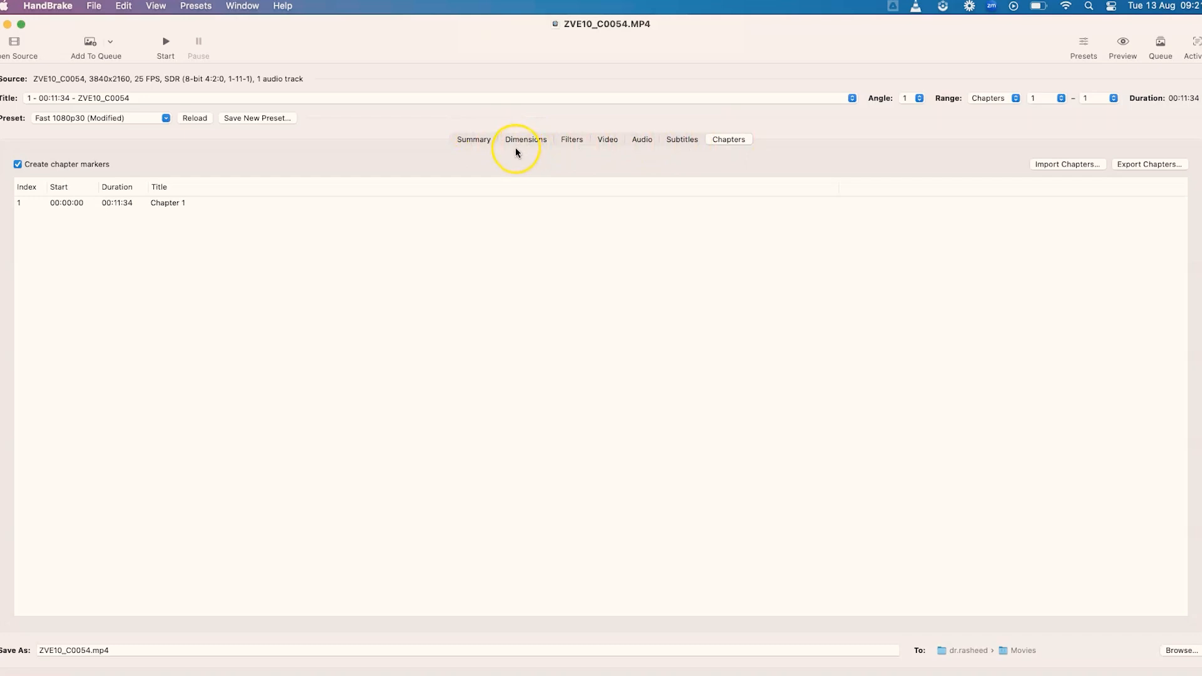
# Return to the output summary, check the preview duration choices, generate a live preview of the video and close the preview.
pyautogui.click(464, 140)
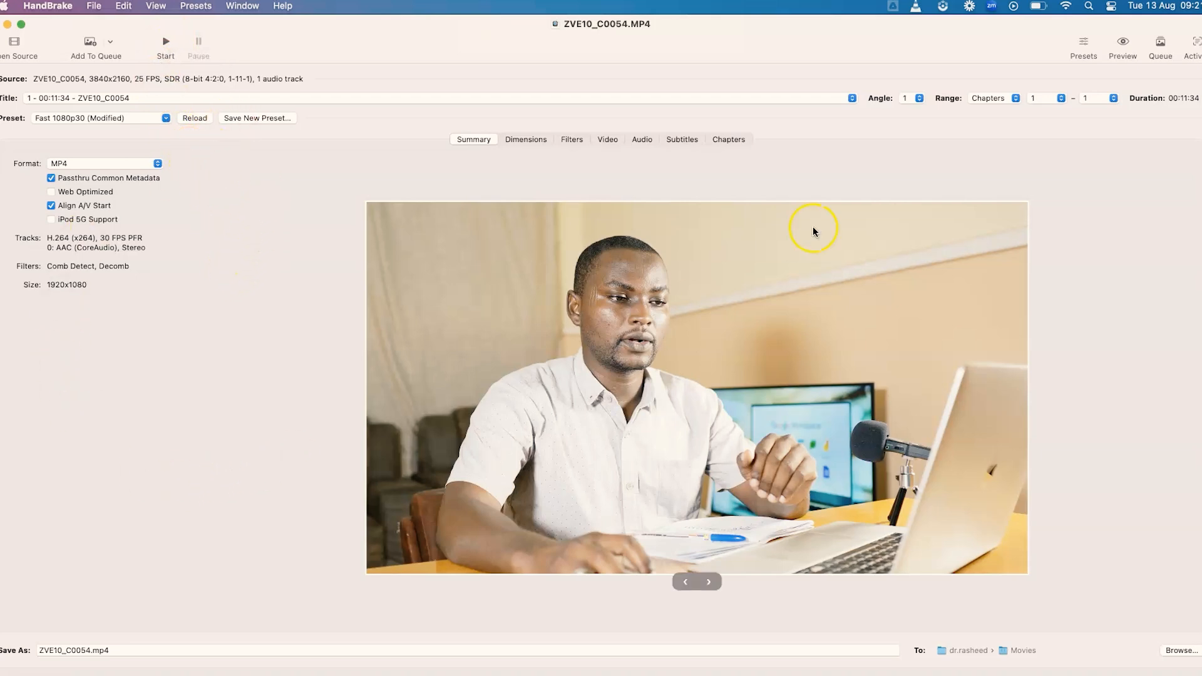
pyautogui.click(1124, 41)
pyautogui.click(626, 511)
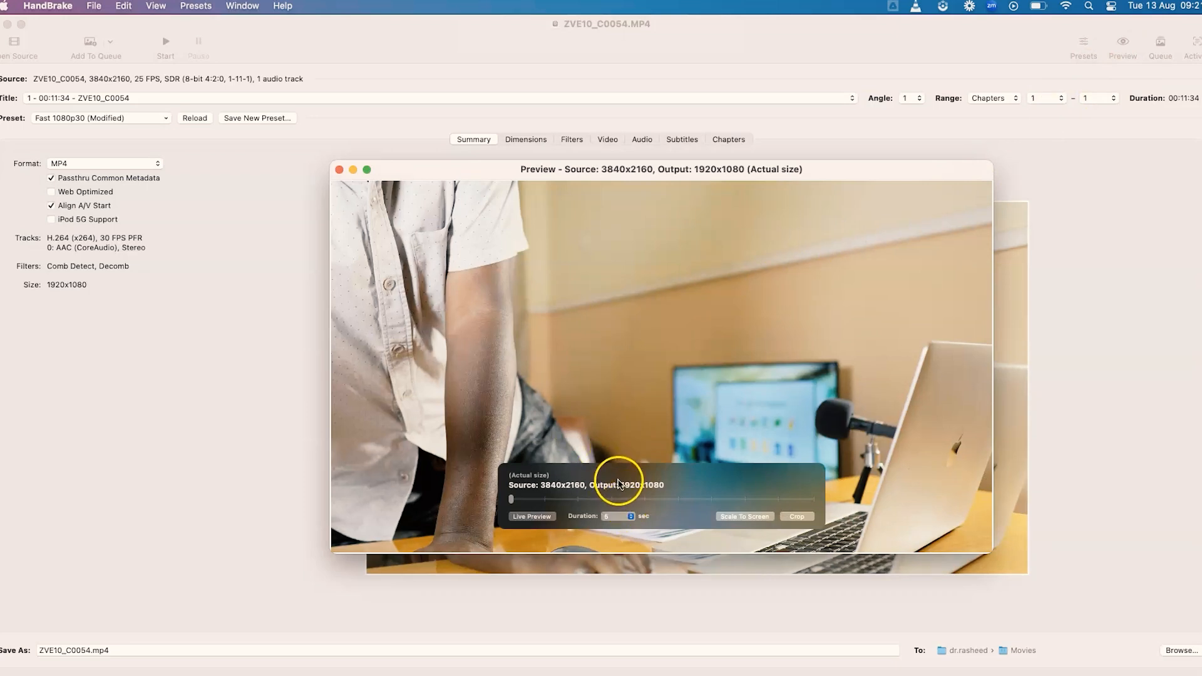
pyautogui.click(621, 517)
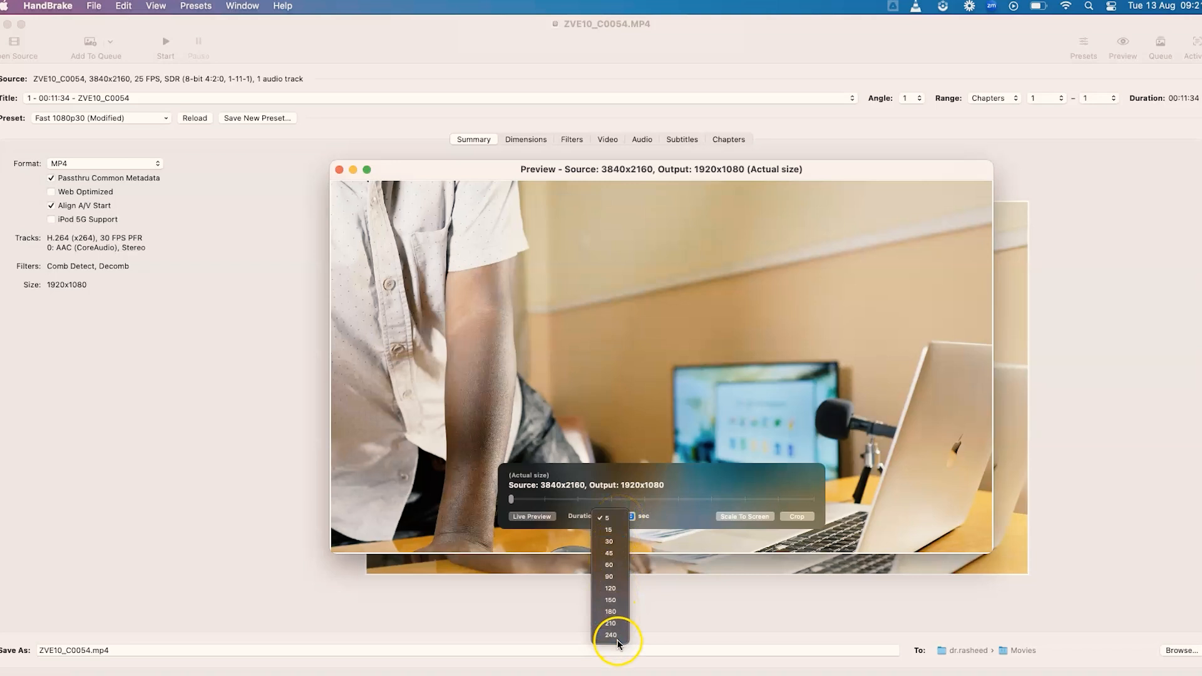
pyautogui.click(645, 488)
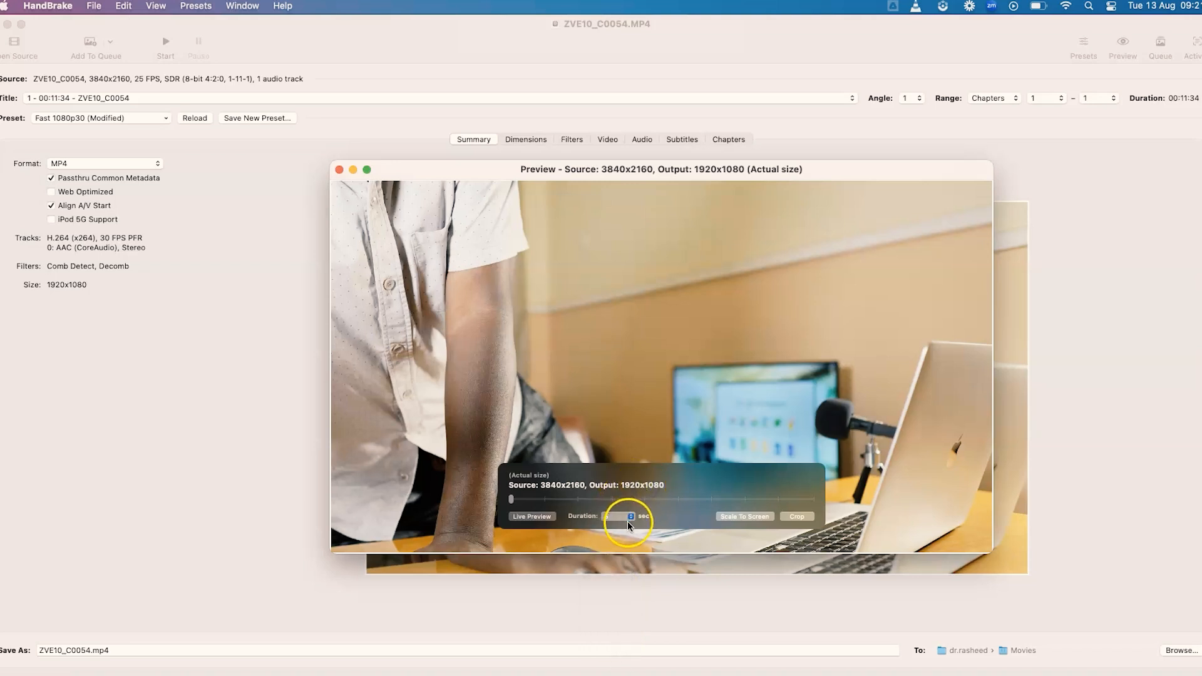
pyautogui.click(532, 516)
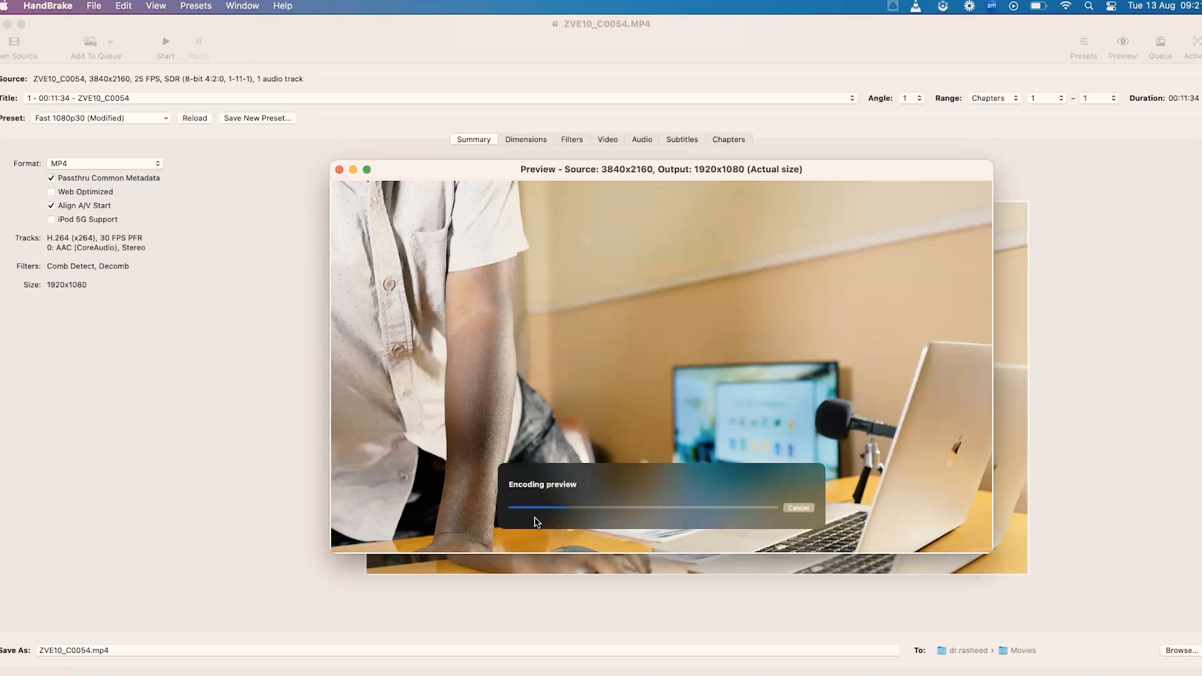
pyautogui.moveTo(550, 509); pyautogui.dragTo(664, 509)
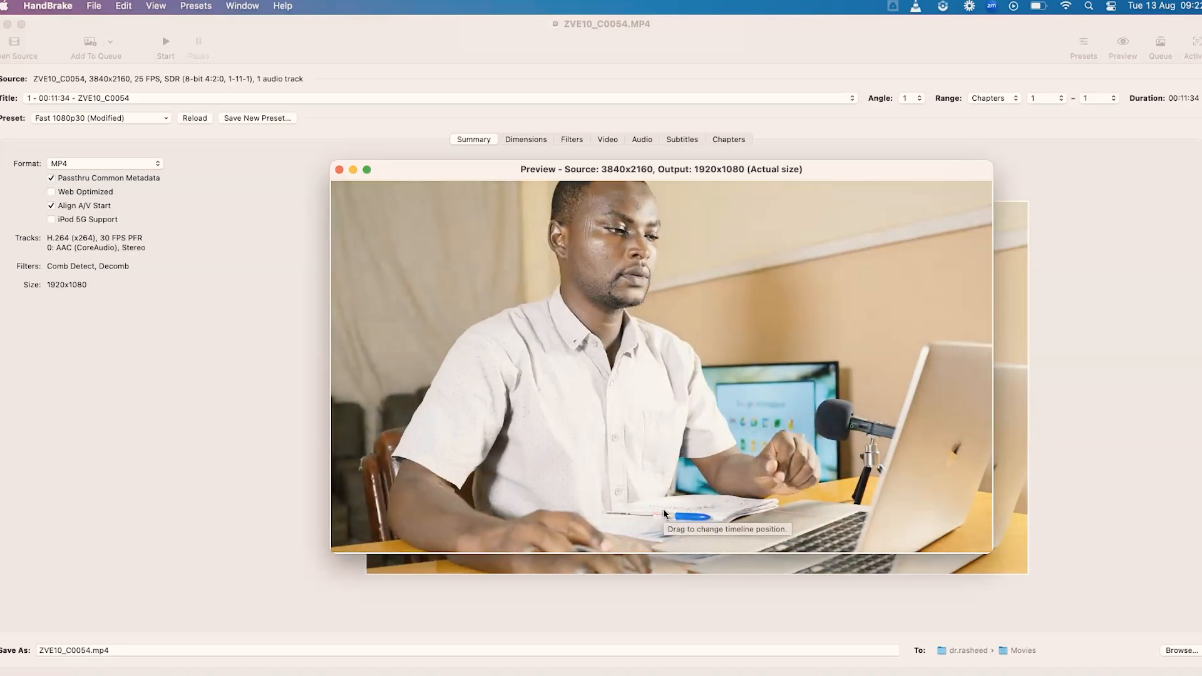
pyautogui.click(339, 169)
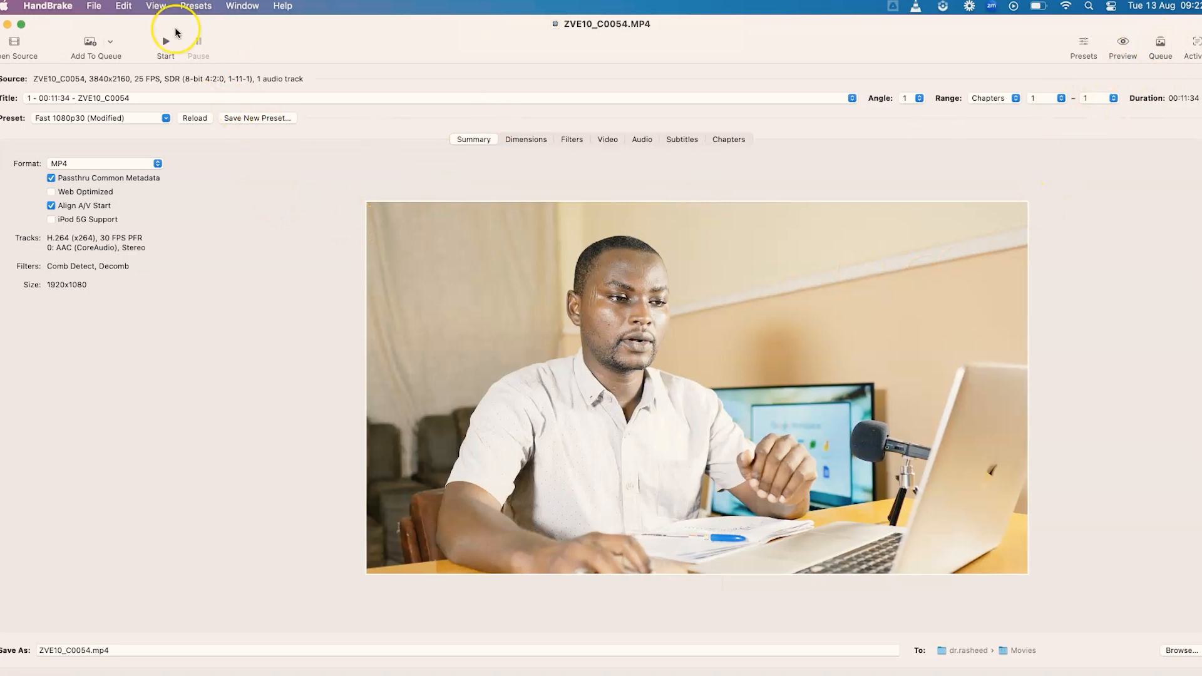
# Add the ZVE10_C0054 video to the encoding queue, then inspect the queue and close it.
pyautogui.click(109, 43)
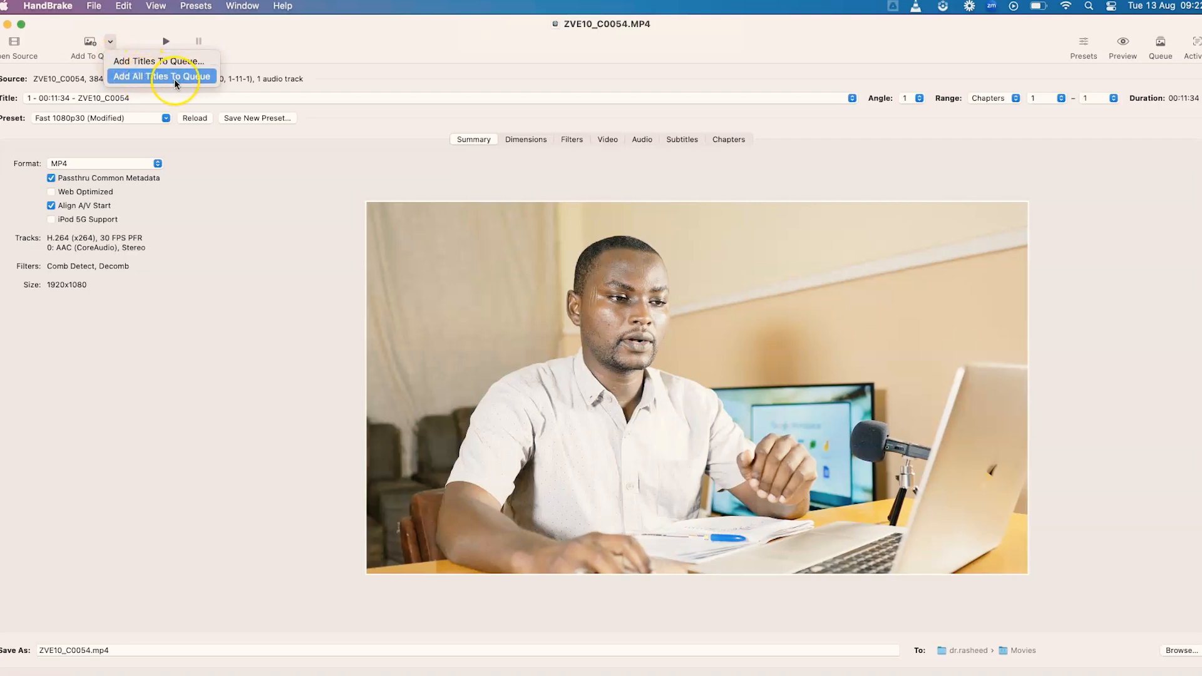
pyautogui.click(222, 195)
pyautogui.click(88, 42)
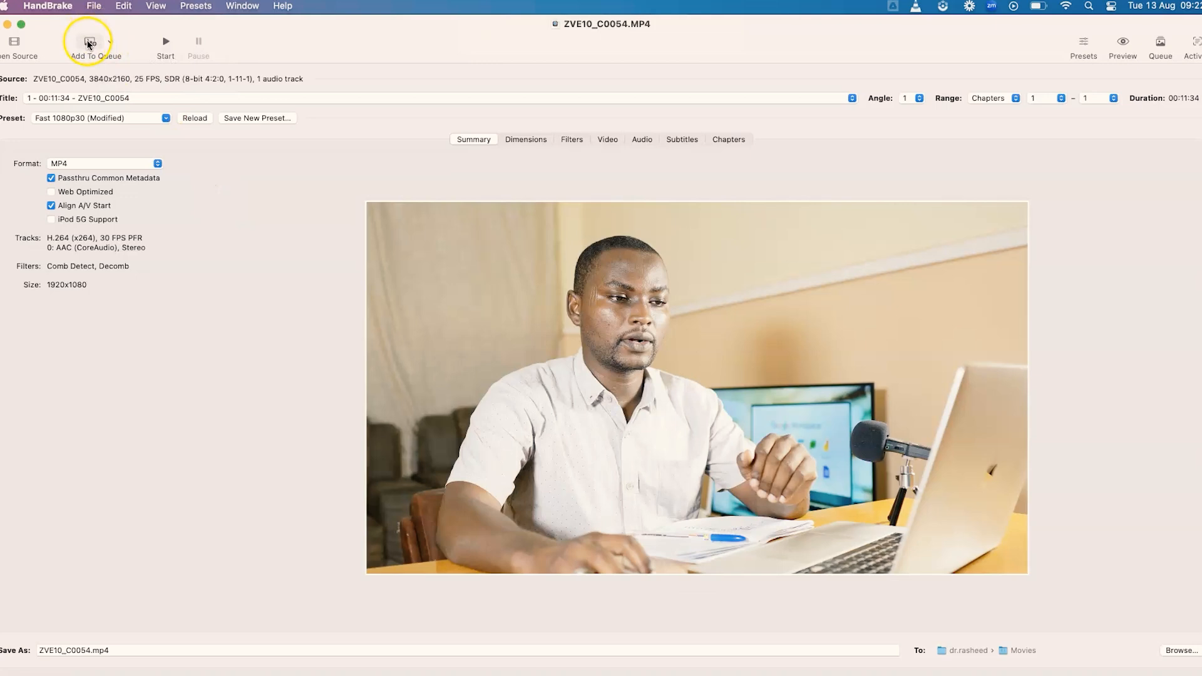
pyautogui.click(1163, 40)
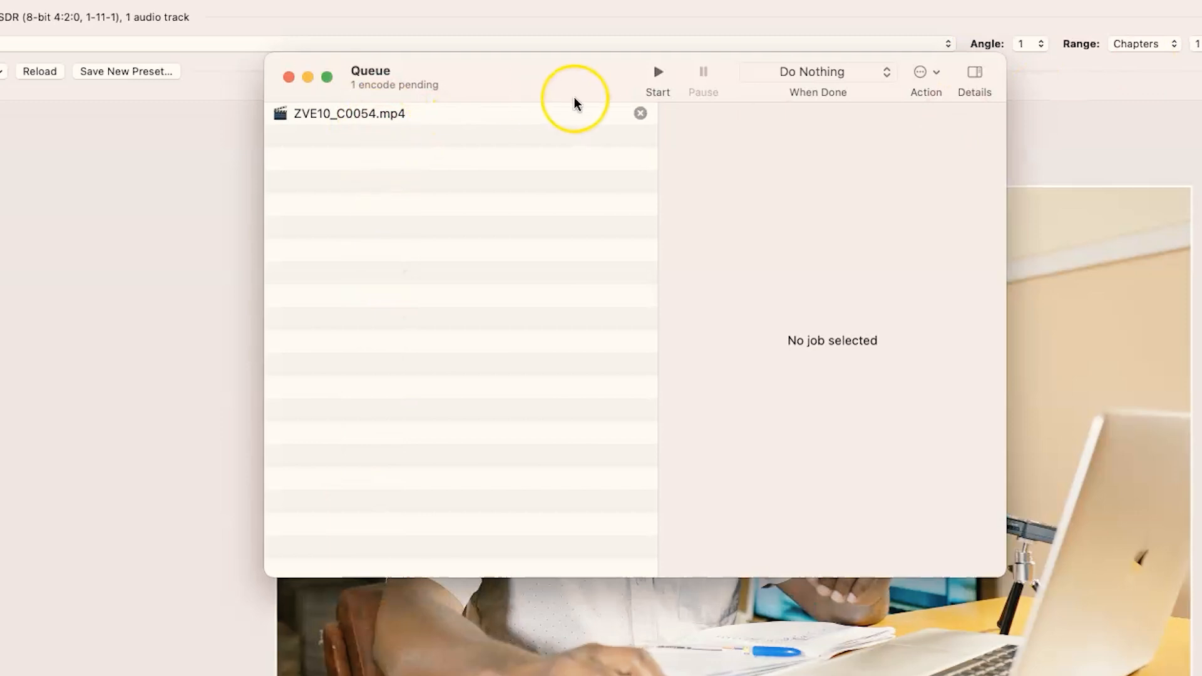
pyautogui.click(652, 74)
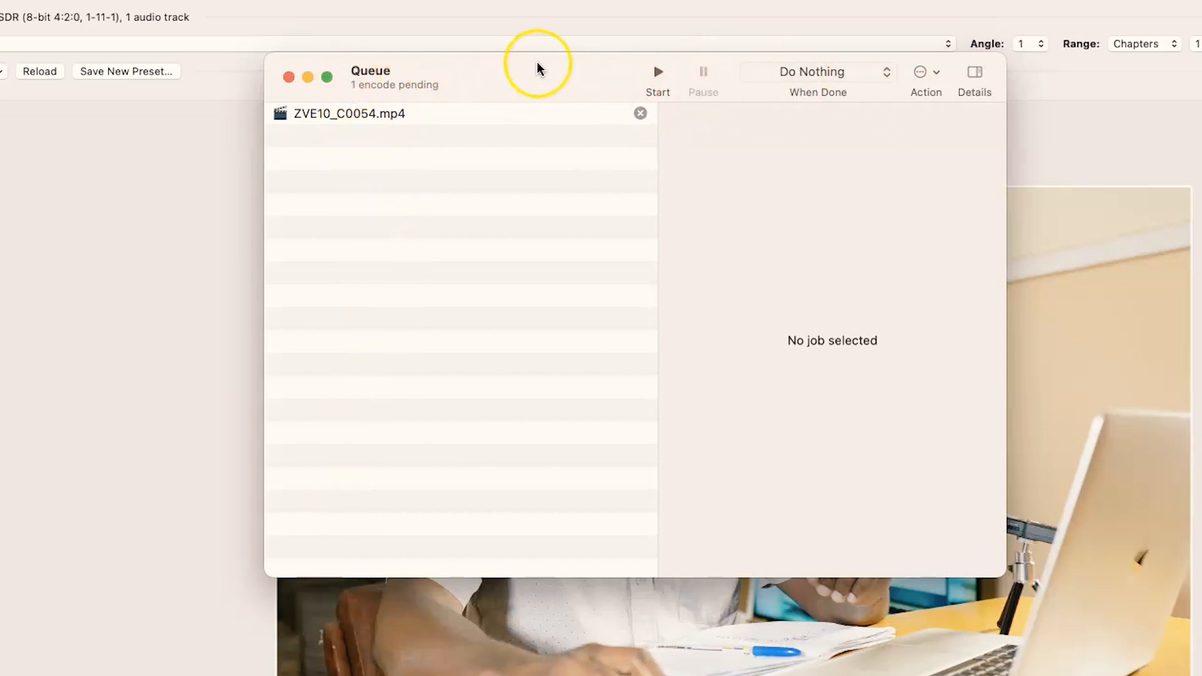
pyautogui.click(289, 77)
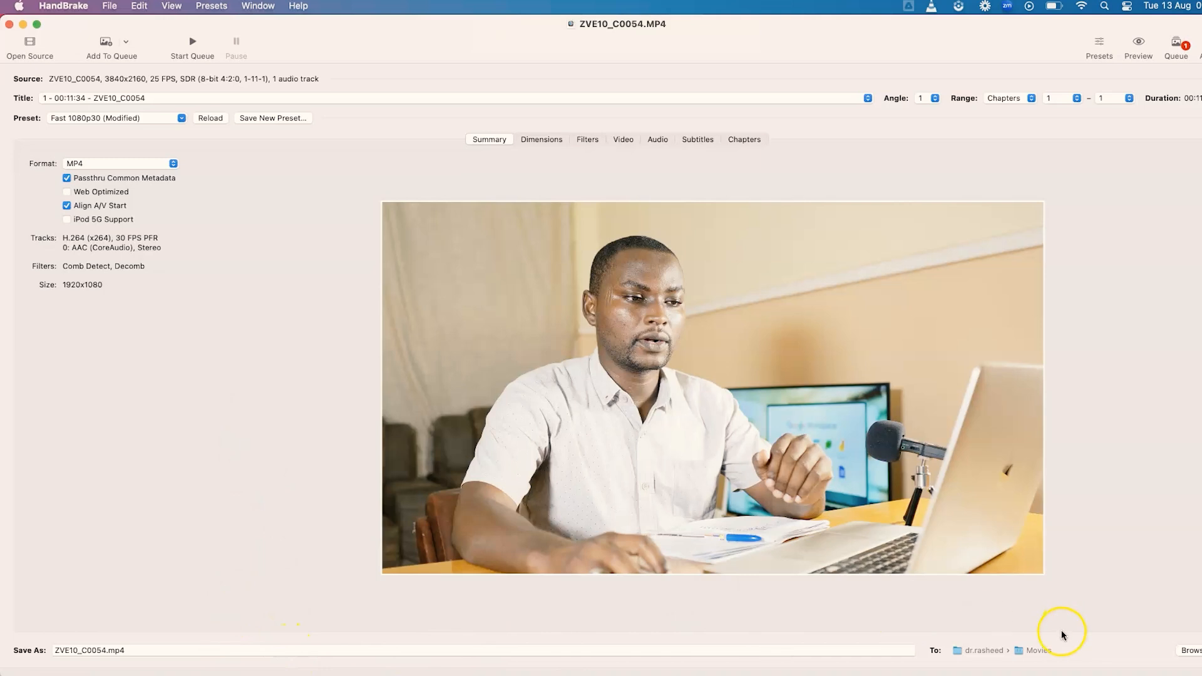
# Set the output destination to the Handbrake Tutorial folder and name the output file ZVE10_C0054_1.mp4.
pyautogui.click(1193, 650)
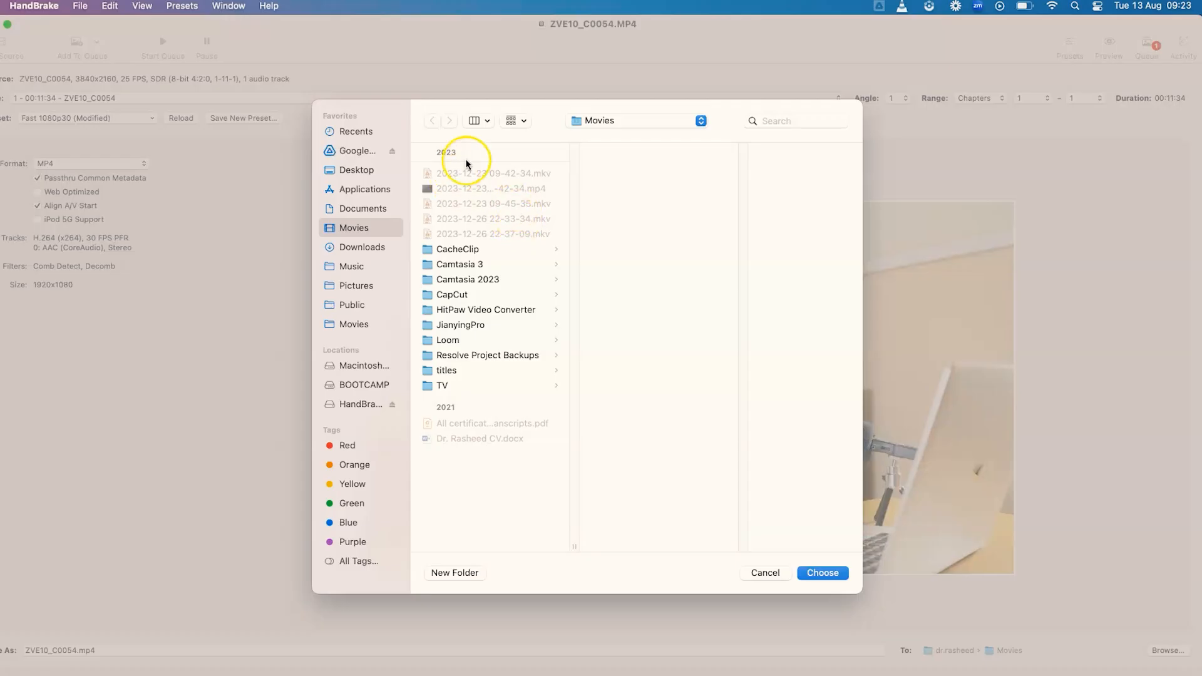
pyautogui.click(365, 173)
pyautogui.click(630, 121)
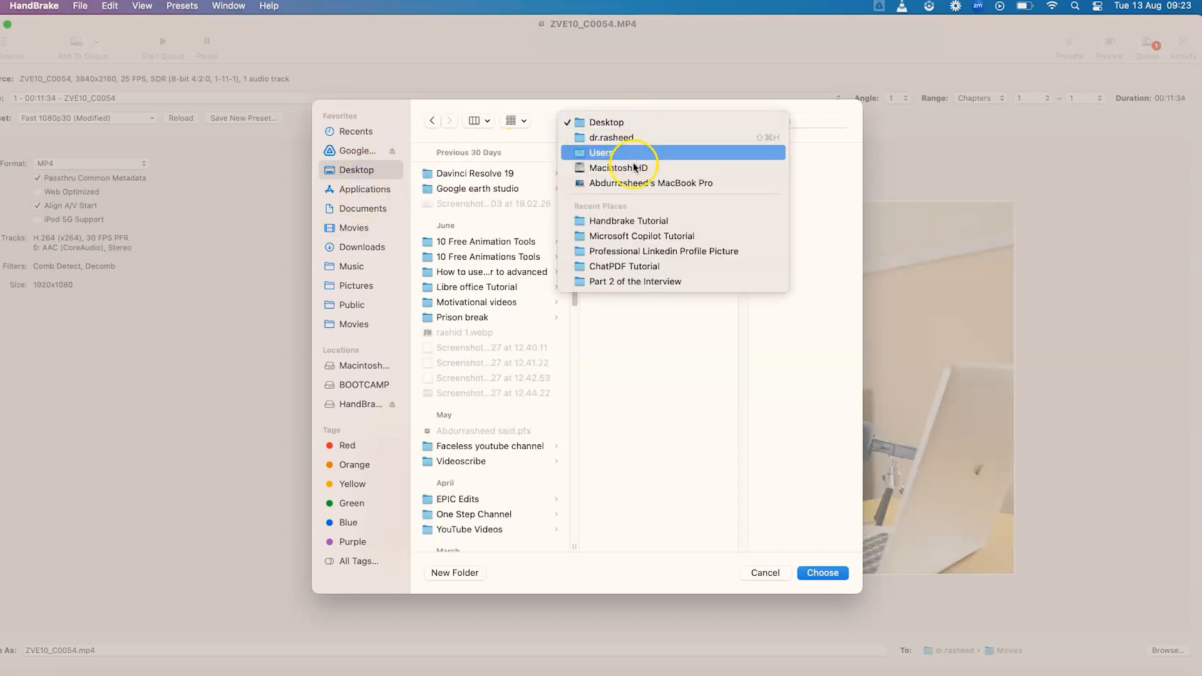
pyautogui.click(652, 223)
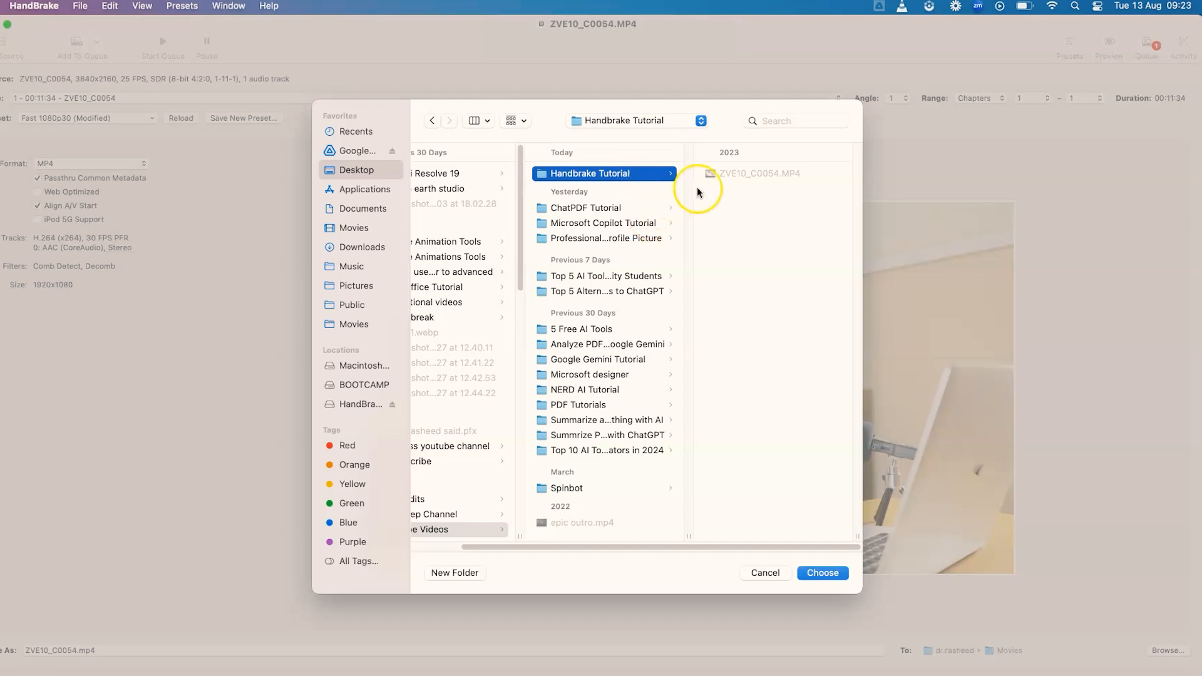
pyautogui.click(835, 572)
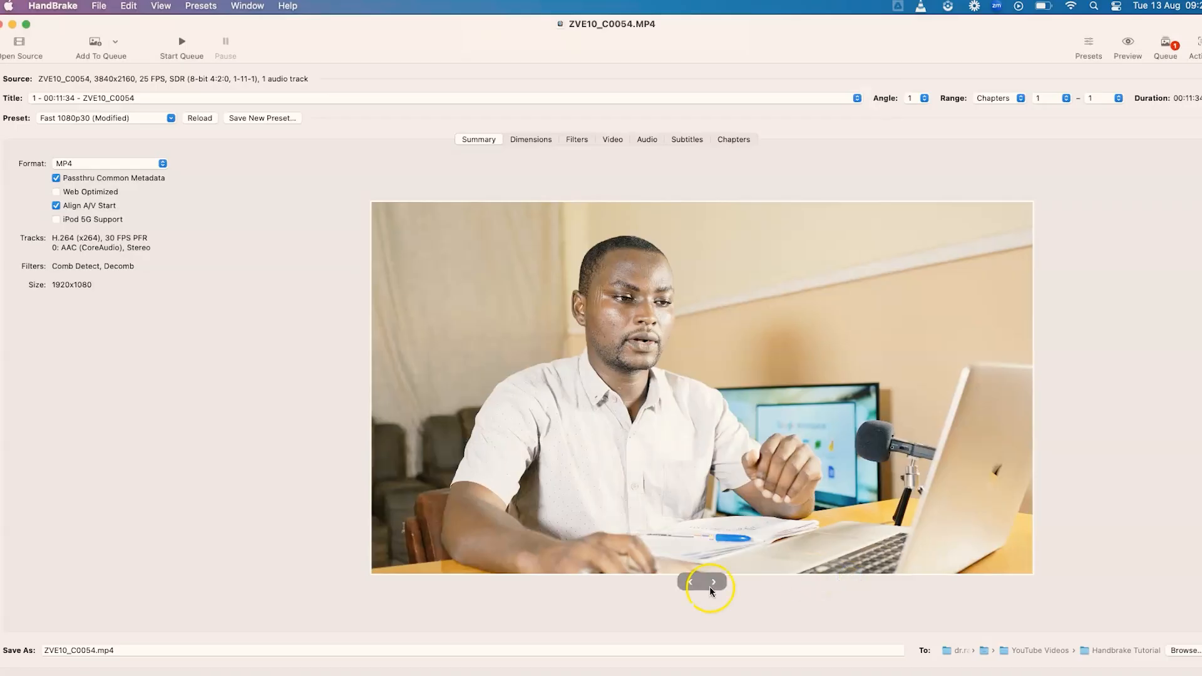
pyautogui.click(95, 649)
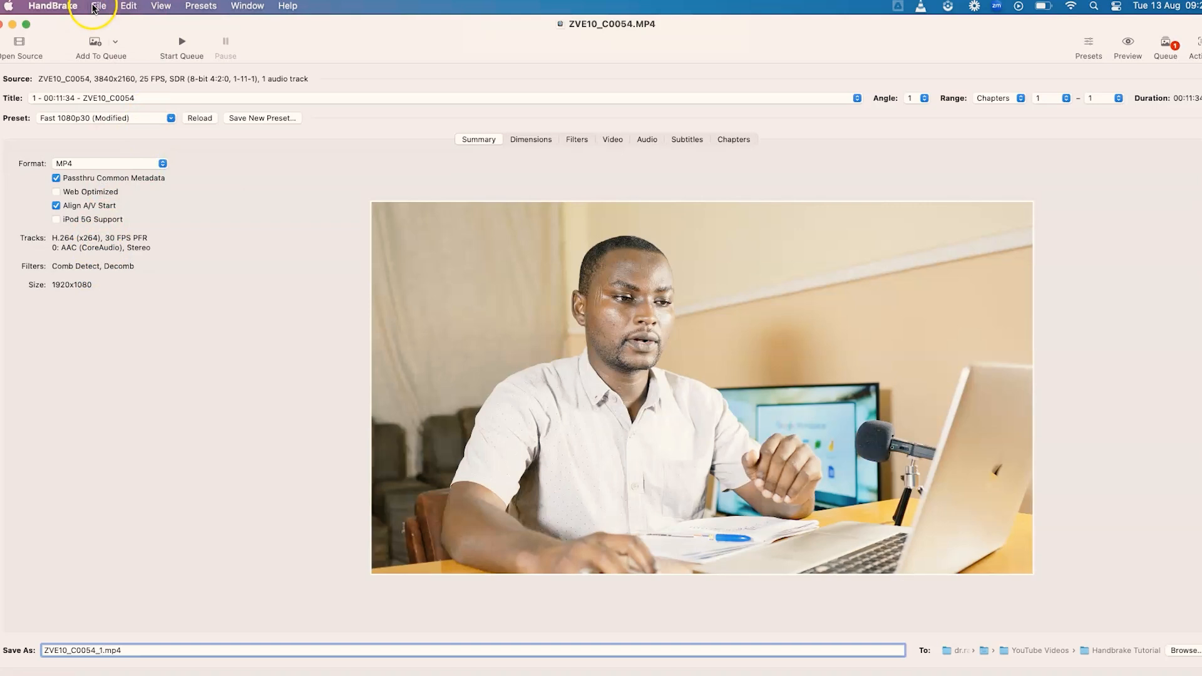
# Examine the application preferences for general options, file naming with the default MP4 extension, queue behaviour and advanced settings.
pyautogui.click(98, 6)
pyautogui.click(14, 50)
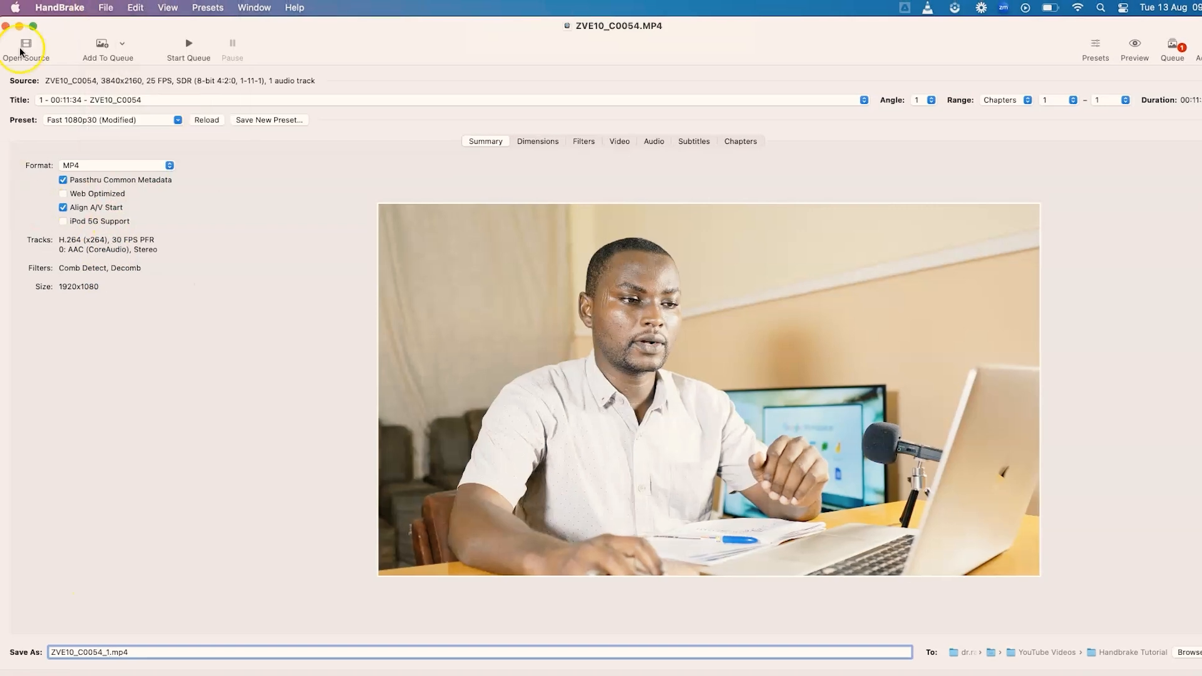
pyautogui.click(59, 7)
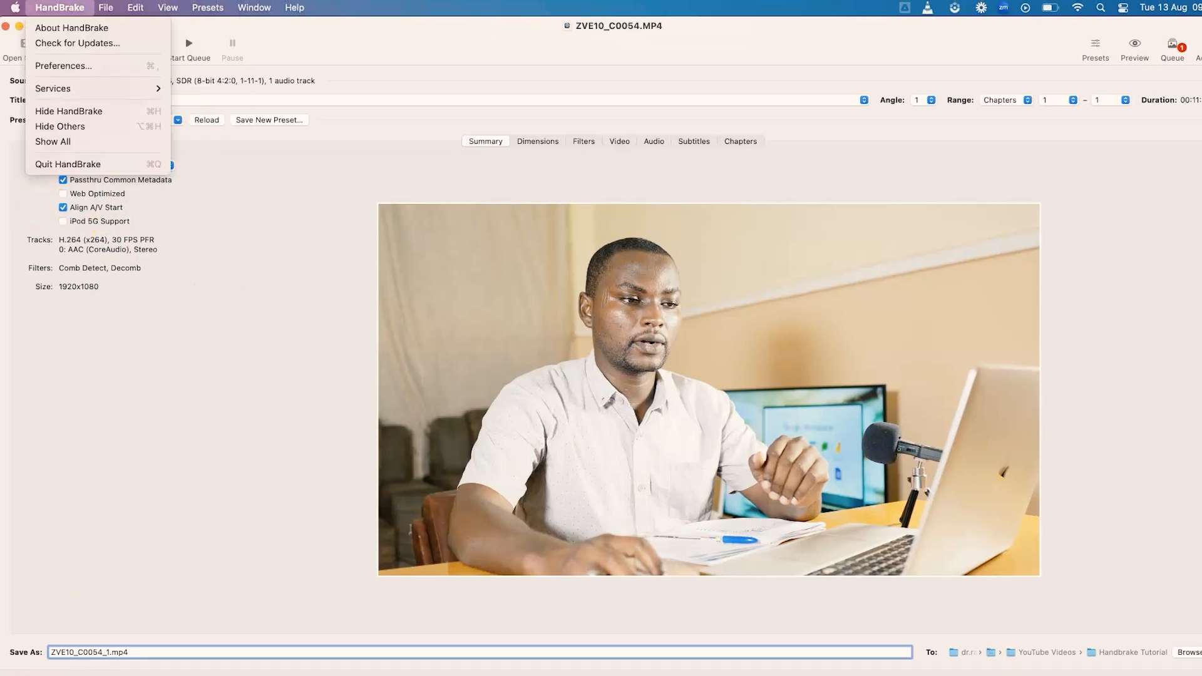
pyautogui.click(60, 66)
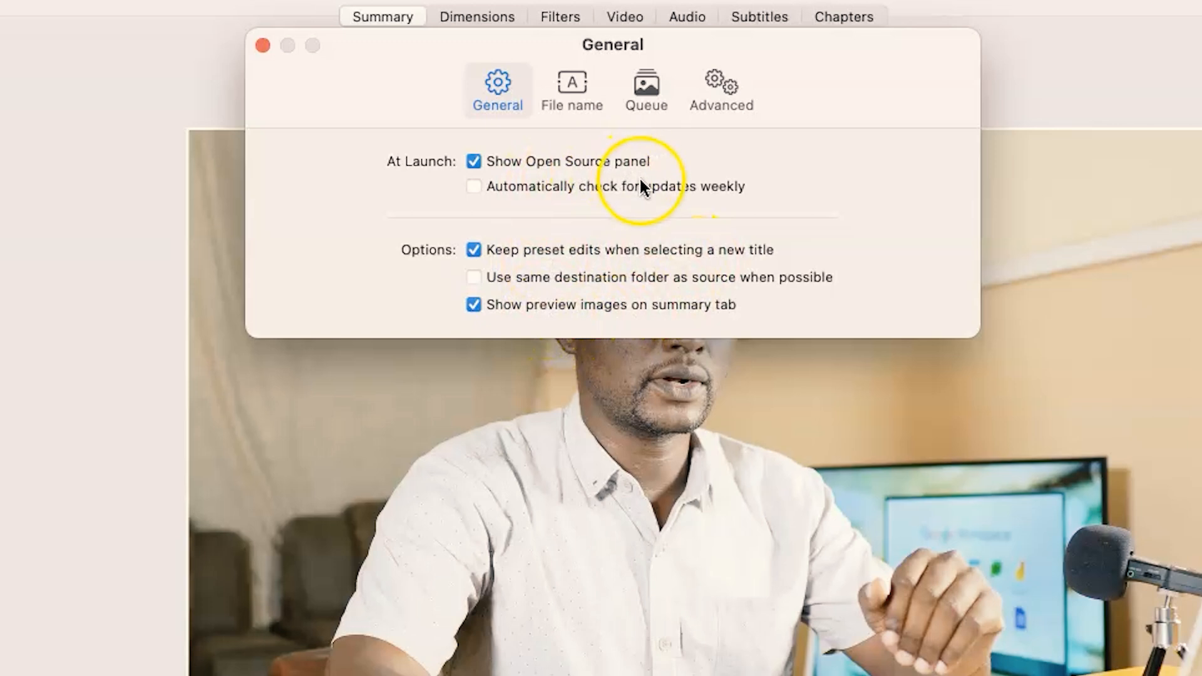
pyautogui.click(588, 84)
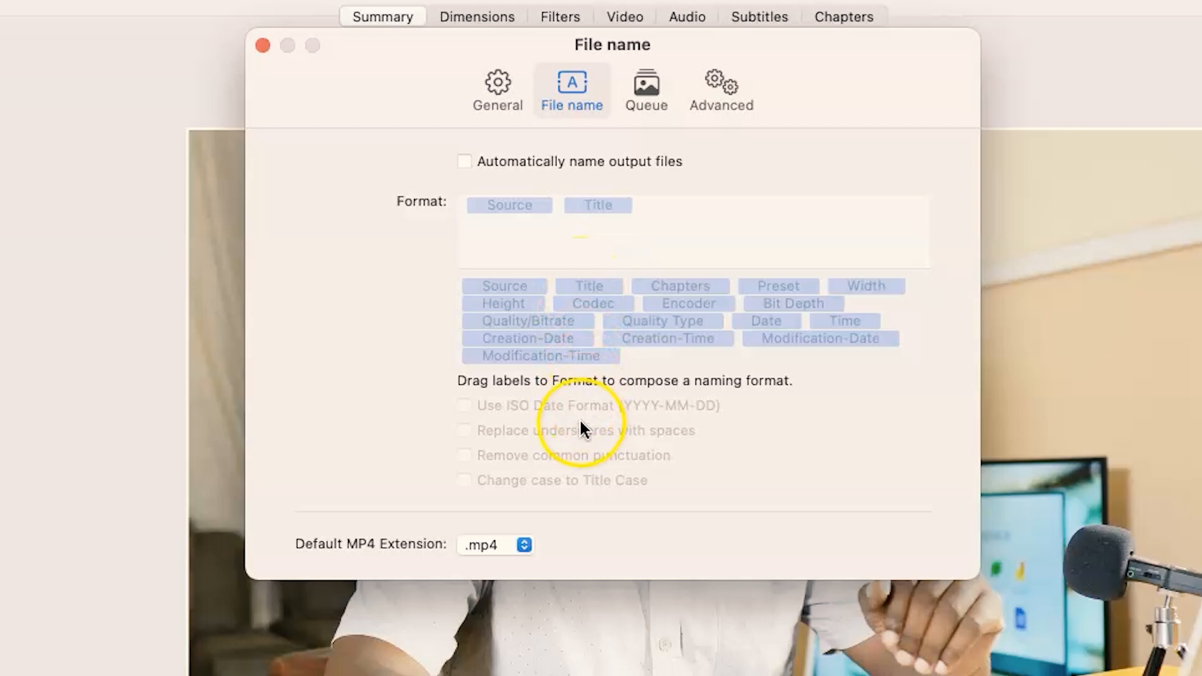
pyautogui.click(521, 546)
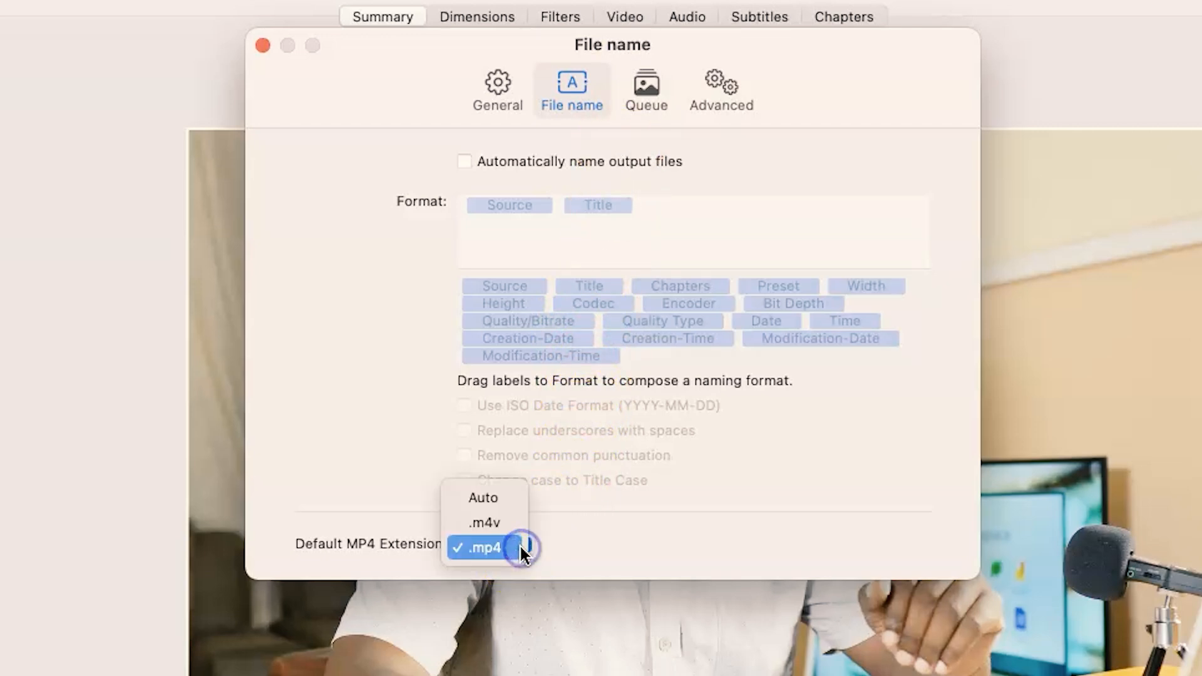
pyautogui.click(595, 529)
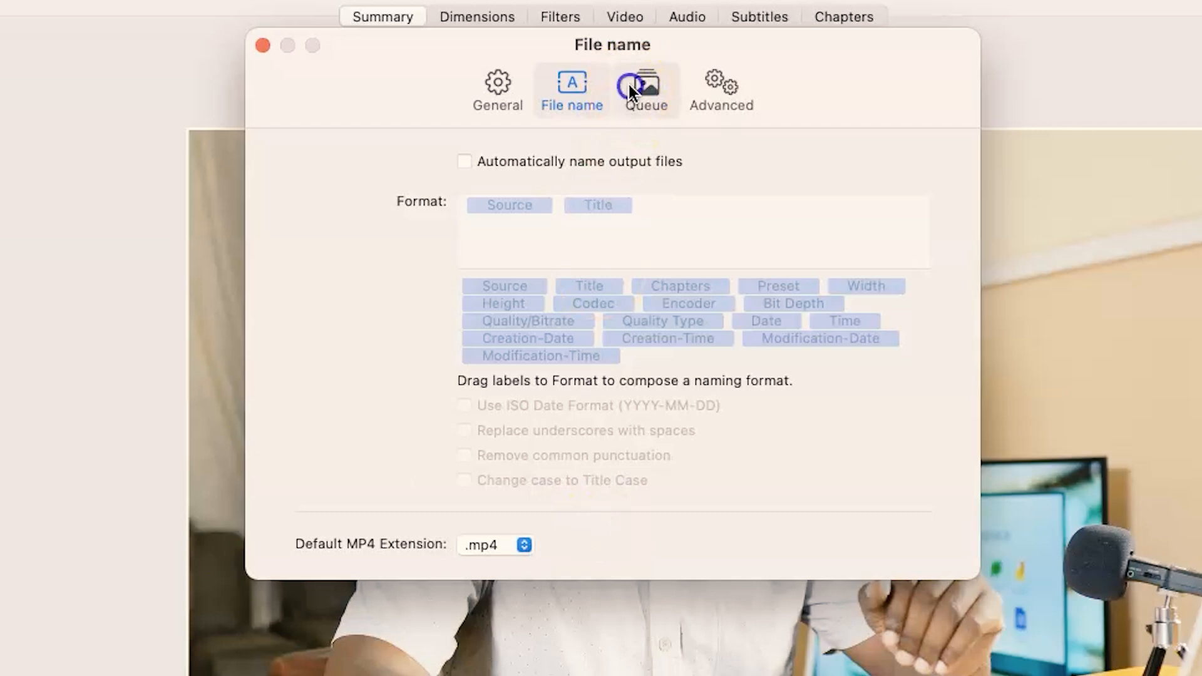
pyautogui.click(628, 84)
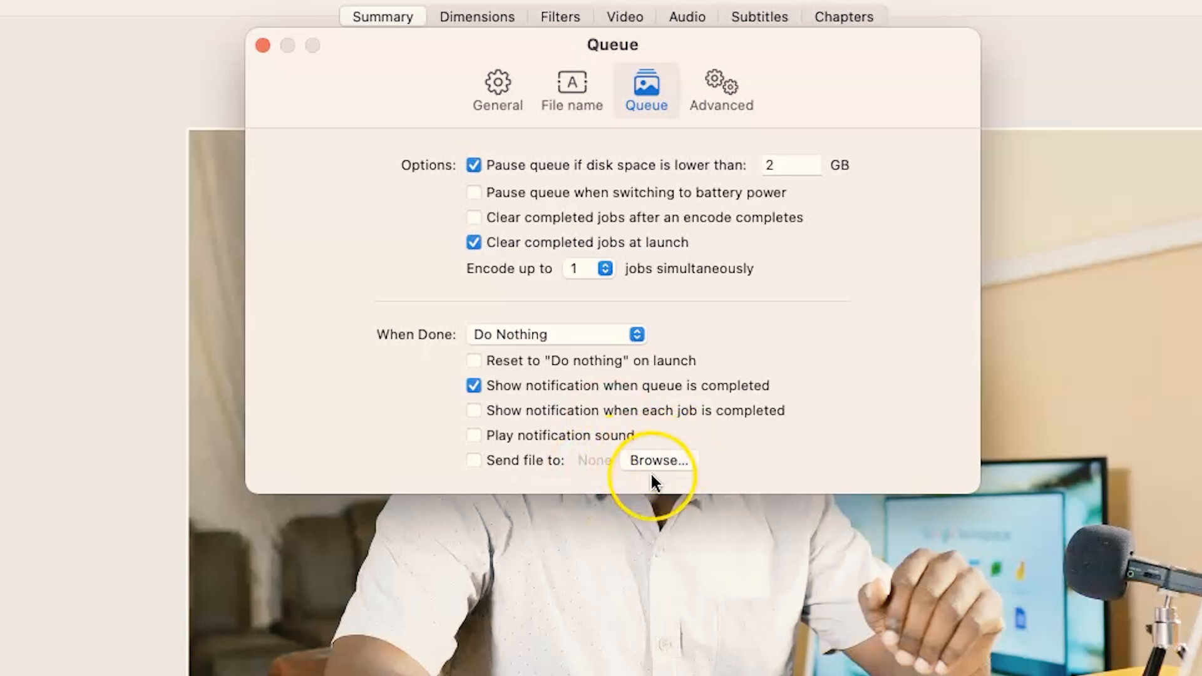
pyautogui.click(709, 85)
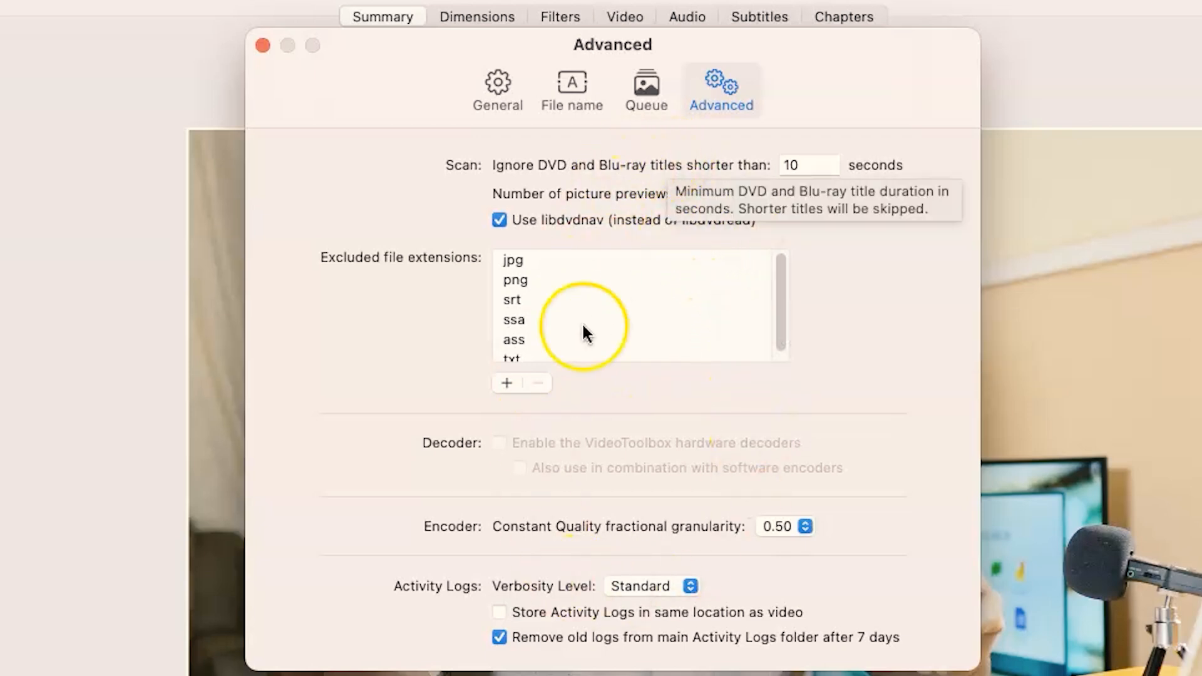
pyautogui.click(266, 42)
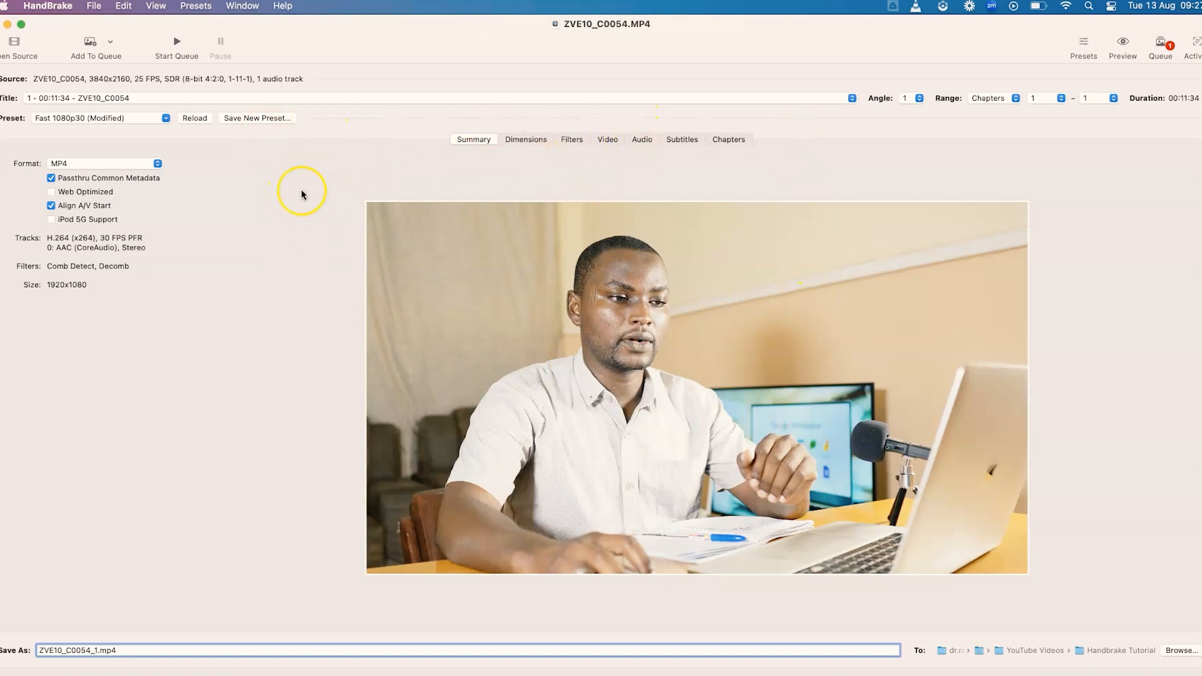
# Save the current settings as a new preset named Best quality 1 in a new category named Youtube videos.
pyautogui.click(261, 119)
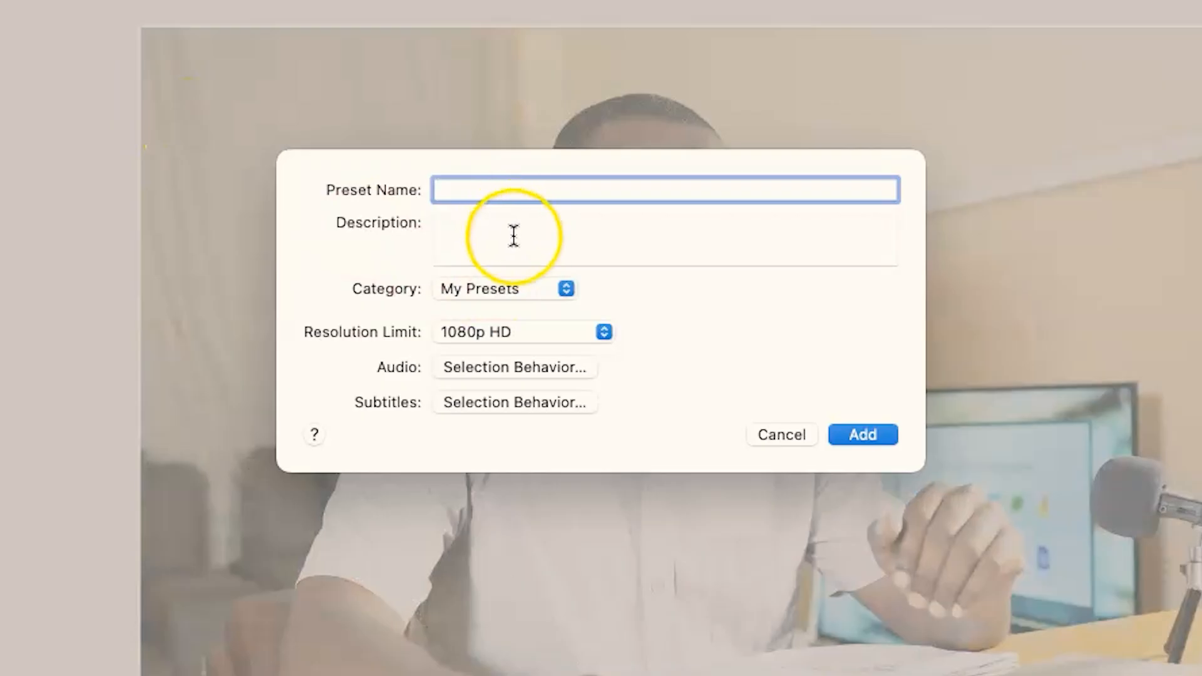
pyautogui.click(564, 292)
pyautogui.click(546, 253)
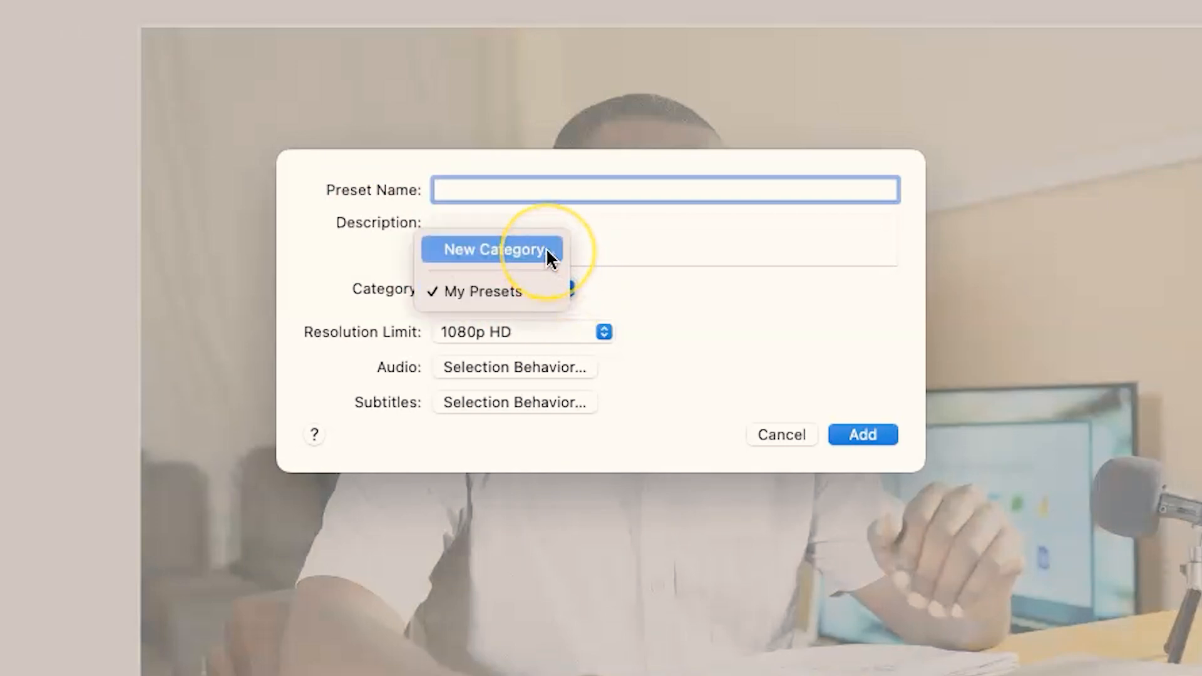
pyautogui.click(547, 253)
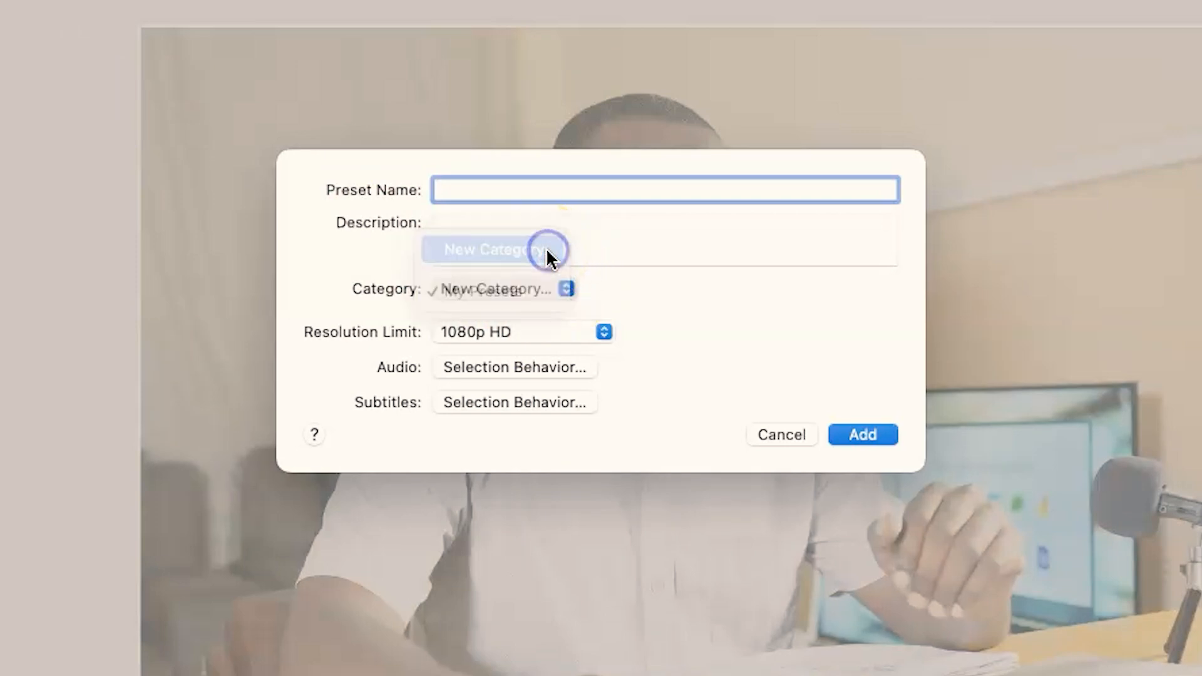
pyautogui.write('Y')
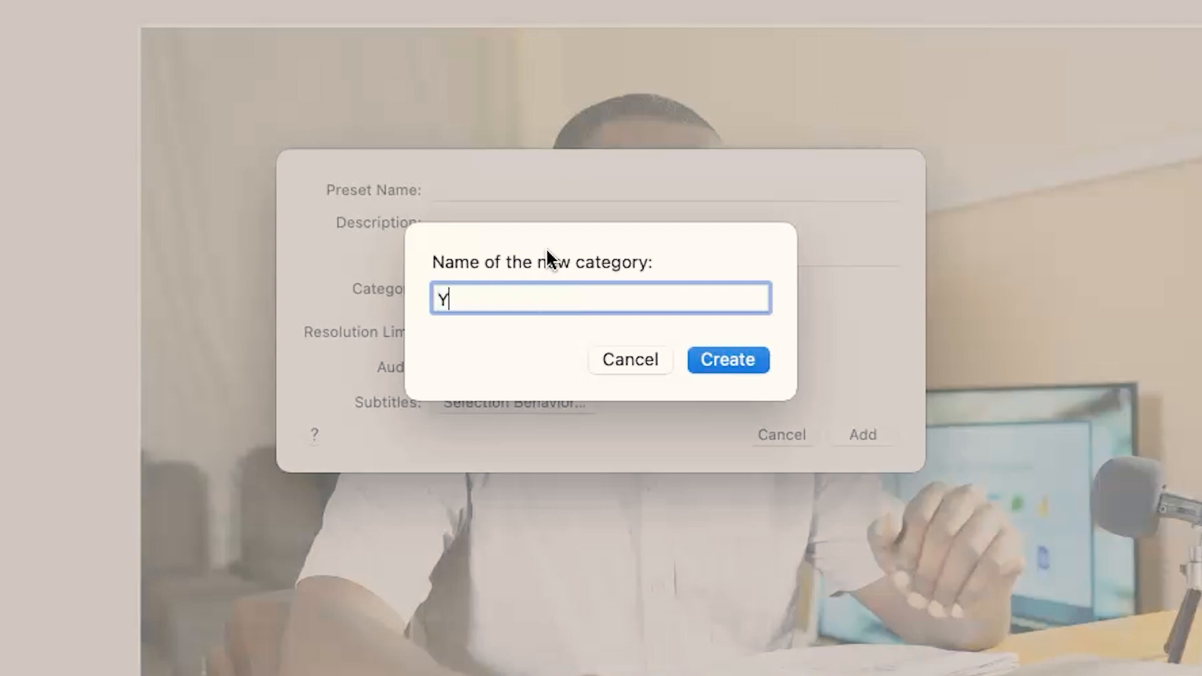
pyautogui.write('outube videos')
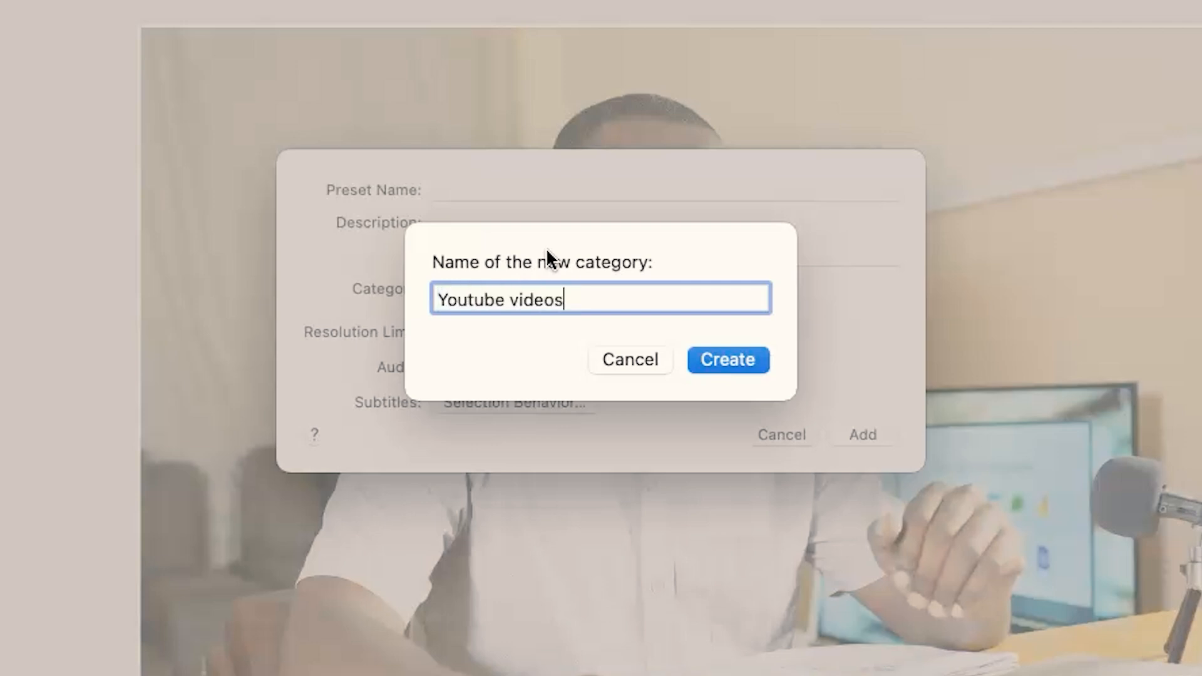
pyautogui.click(732, 362)
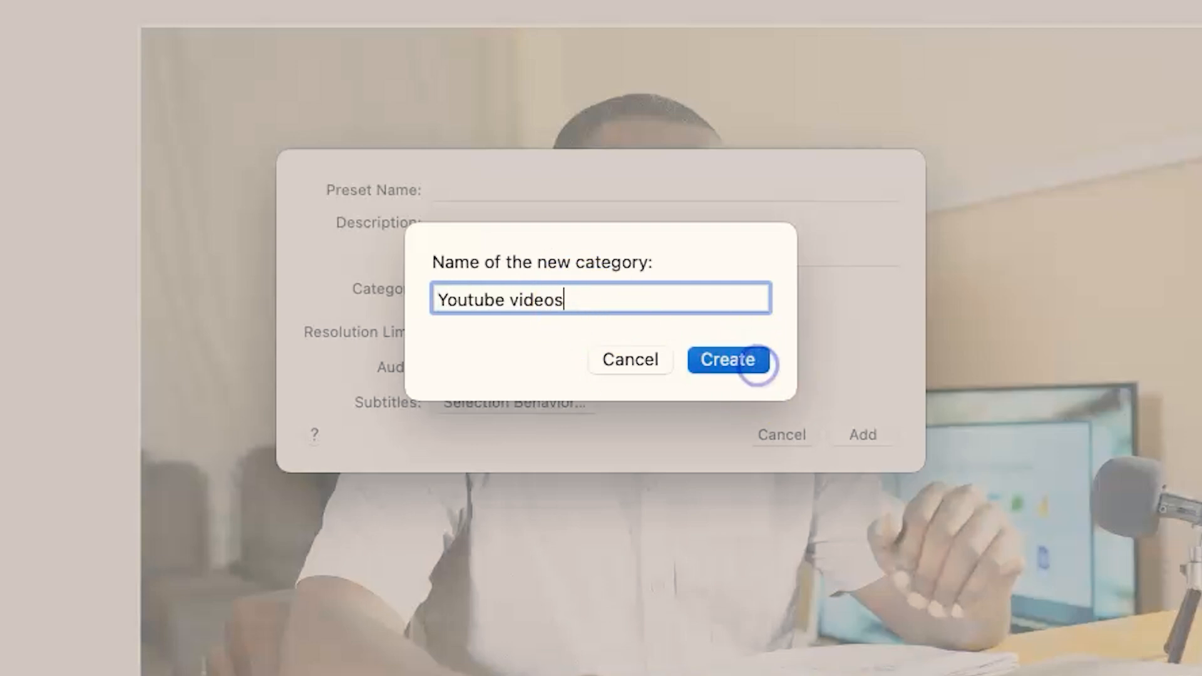
pyautogui.click(582, 191)
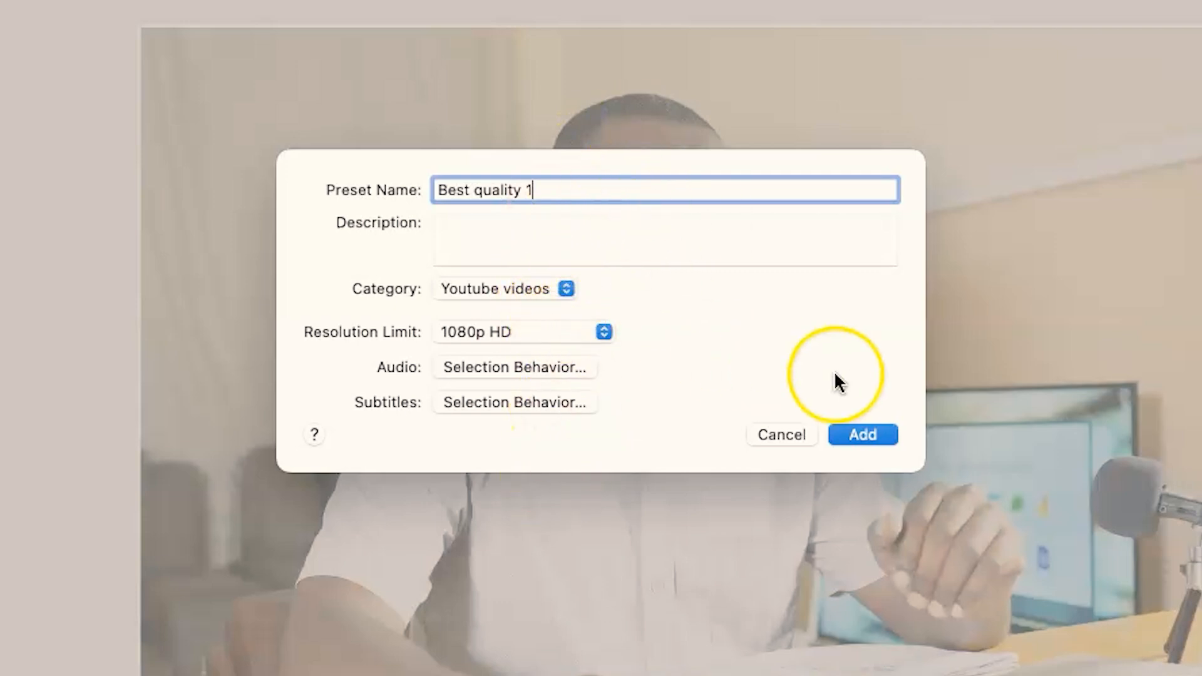
pyautogui.click(874, 433)
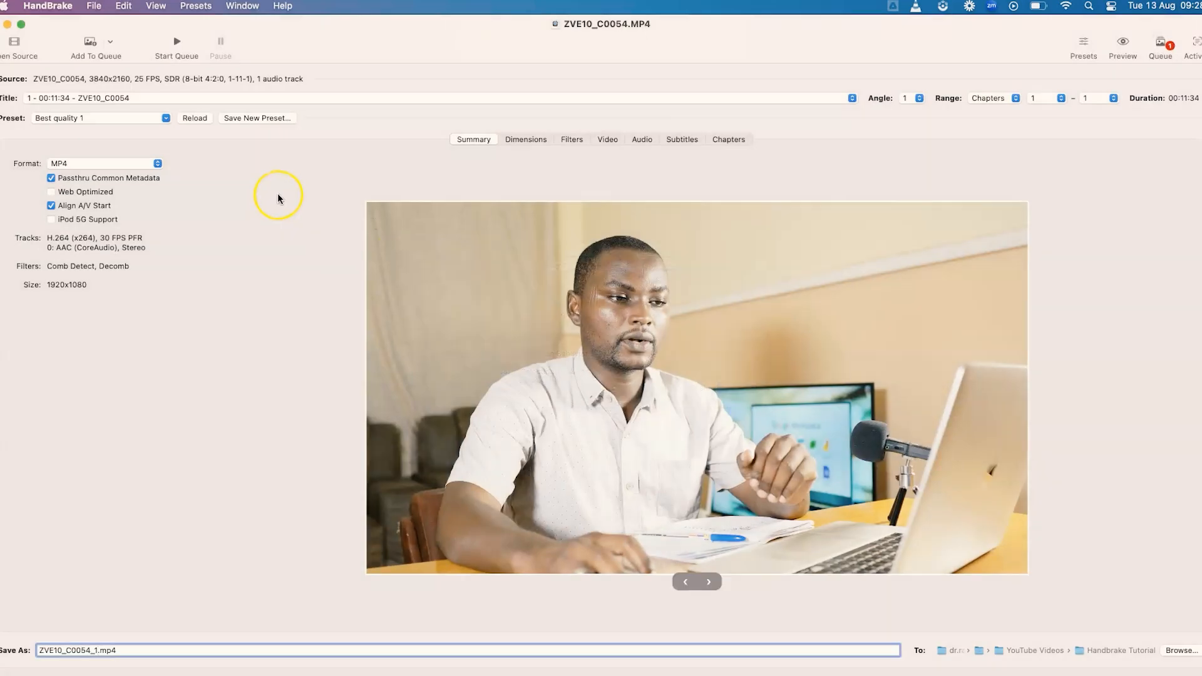
# Select the Best quality 1 preset from the Youtube videos category for the current video.
pyautogui.click(161, 119)
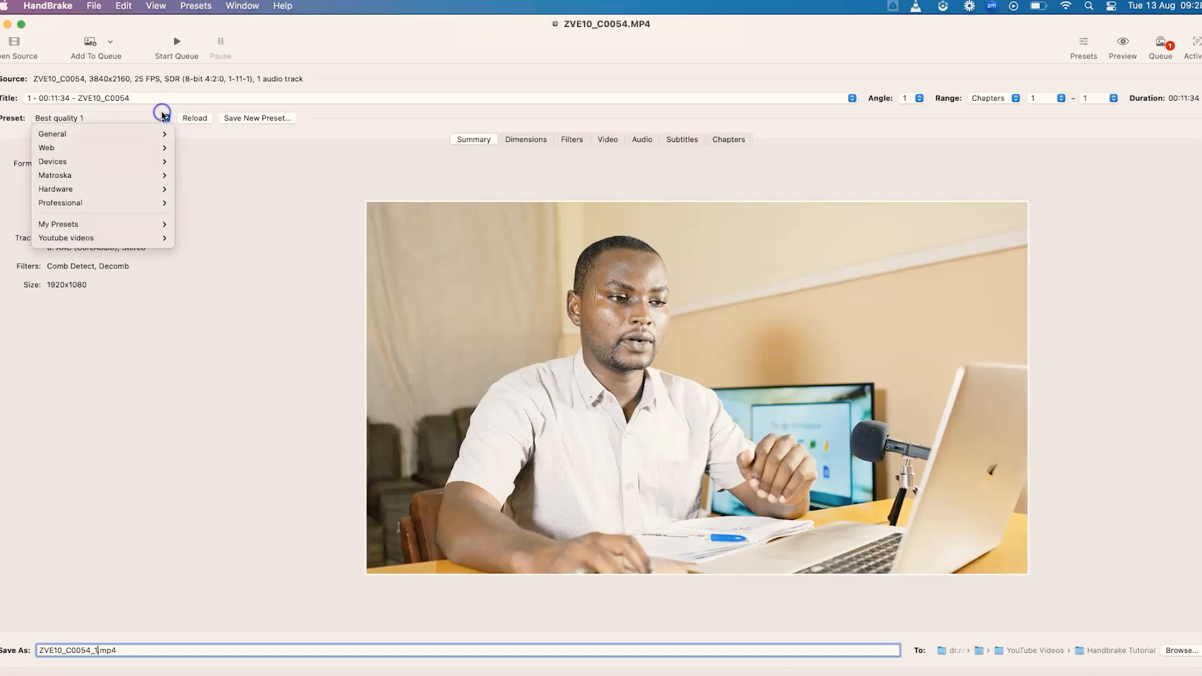
pyautogui.moveTo(145, 138)
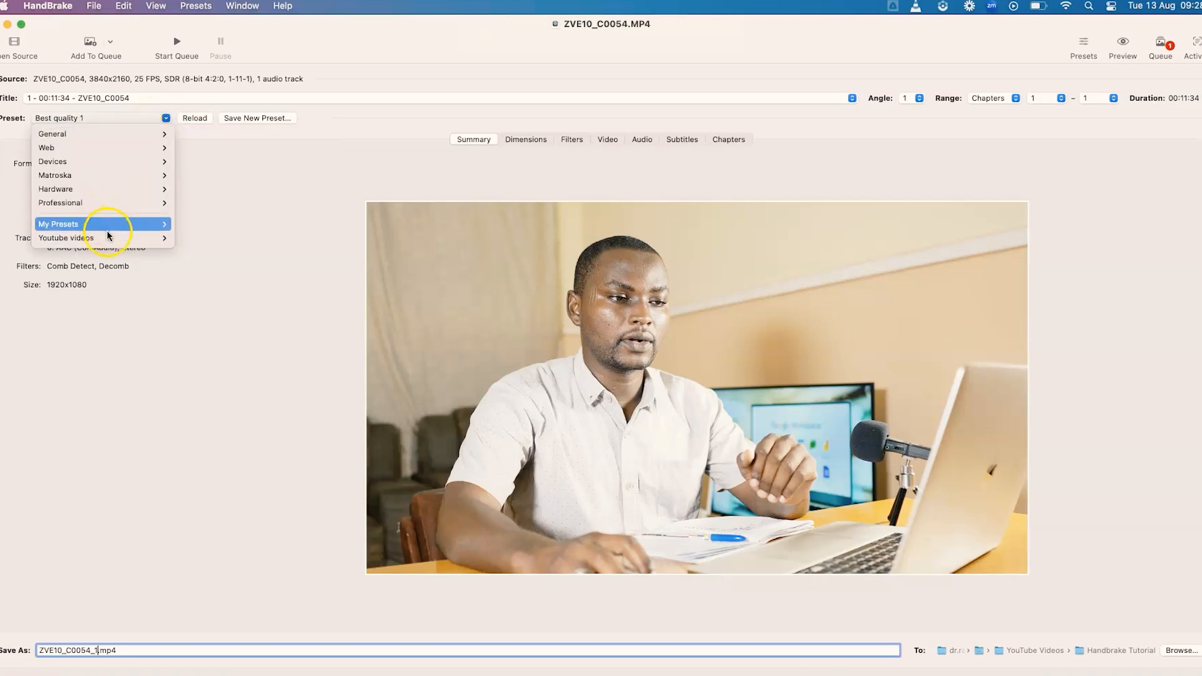
pyautogui.moveTo(111, 238)
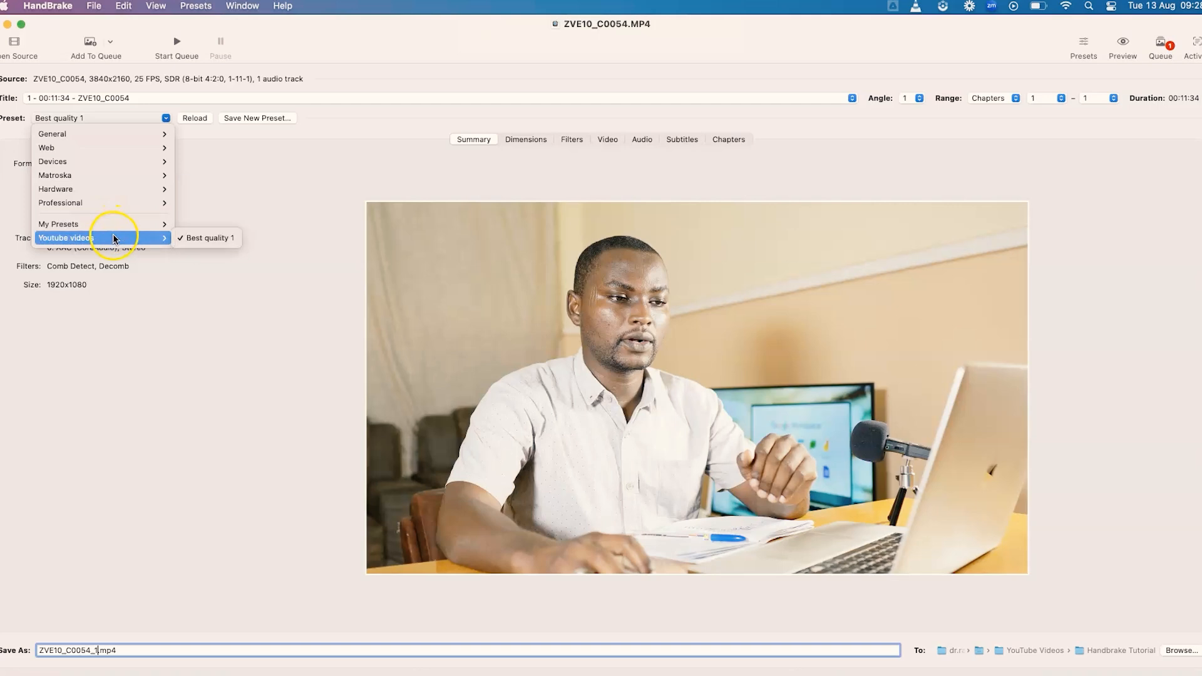
pyautogui.click(198, 239)
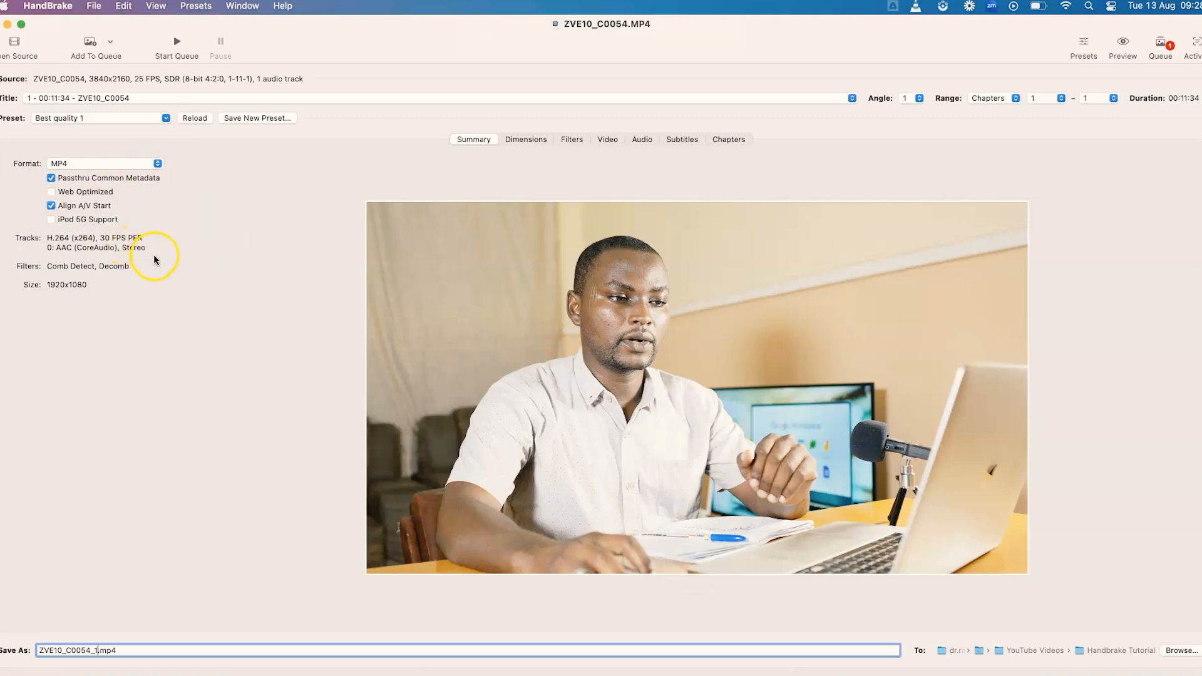
# Open the encoding queue and start encoding the pending ZVE10_C0054.mp4 job.
pyautogui.click(178, 41)
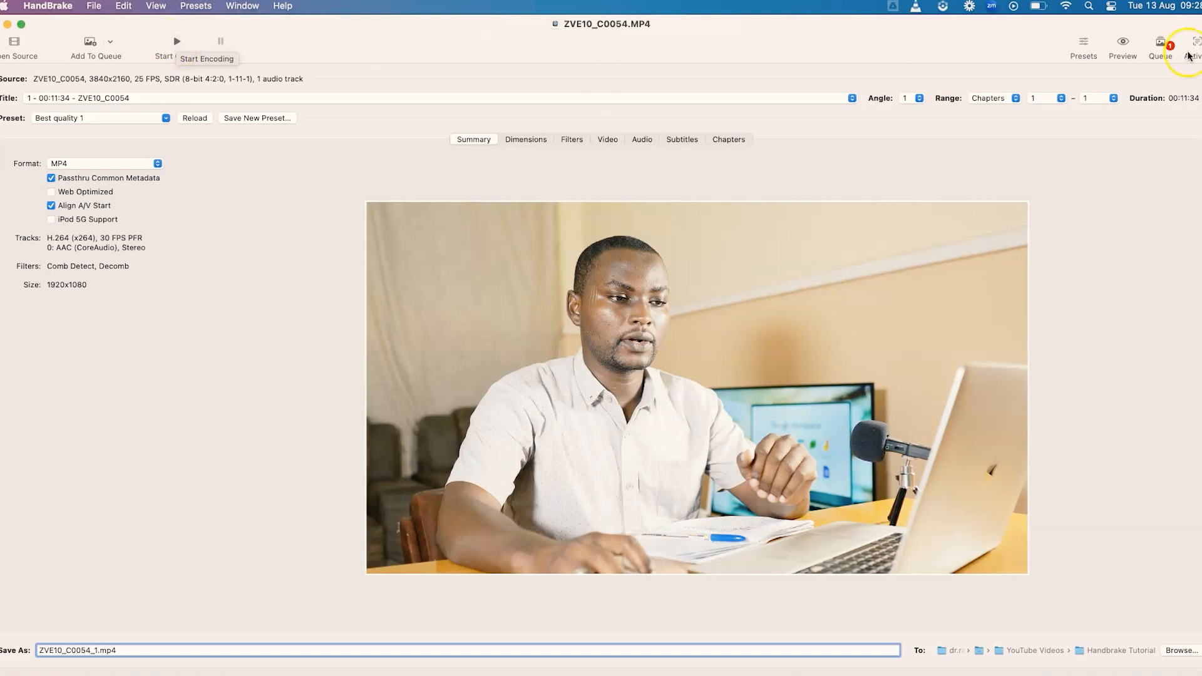
pyautogui.click(1161, 45)
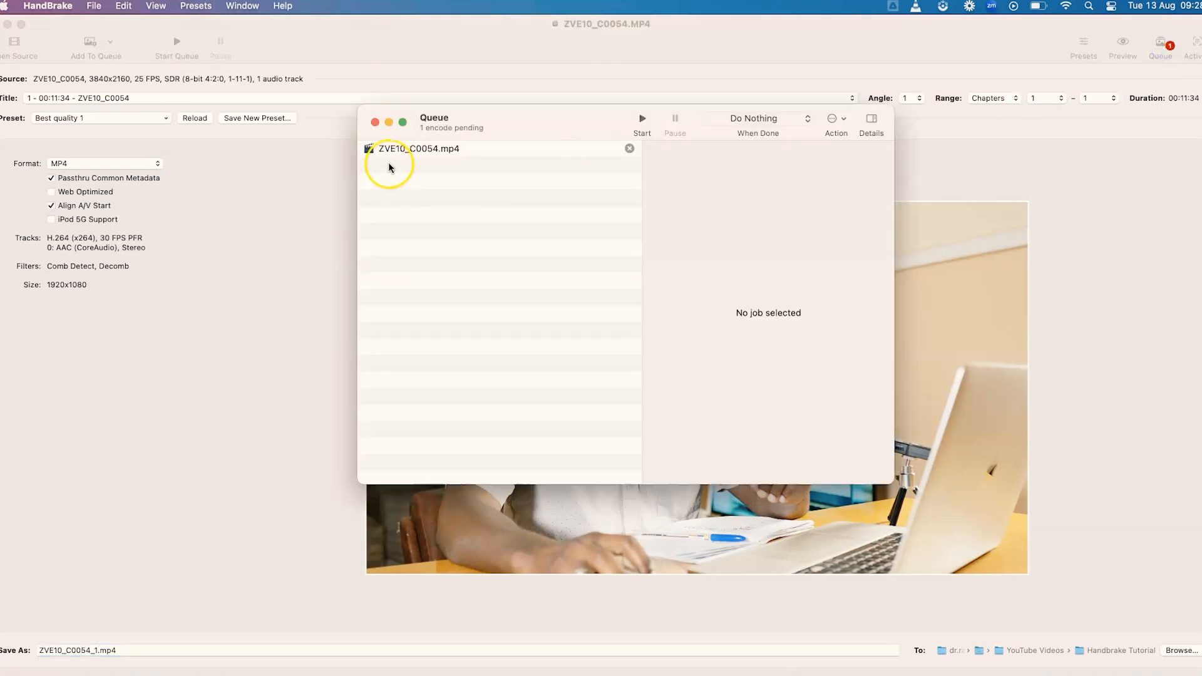
pyautogui.click(640, 122)
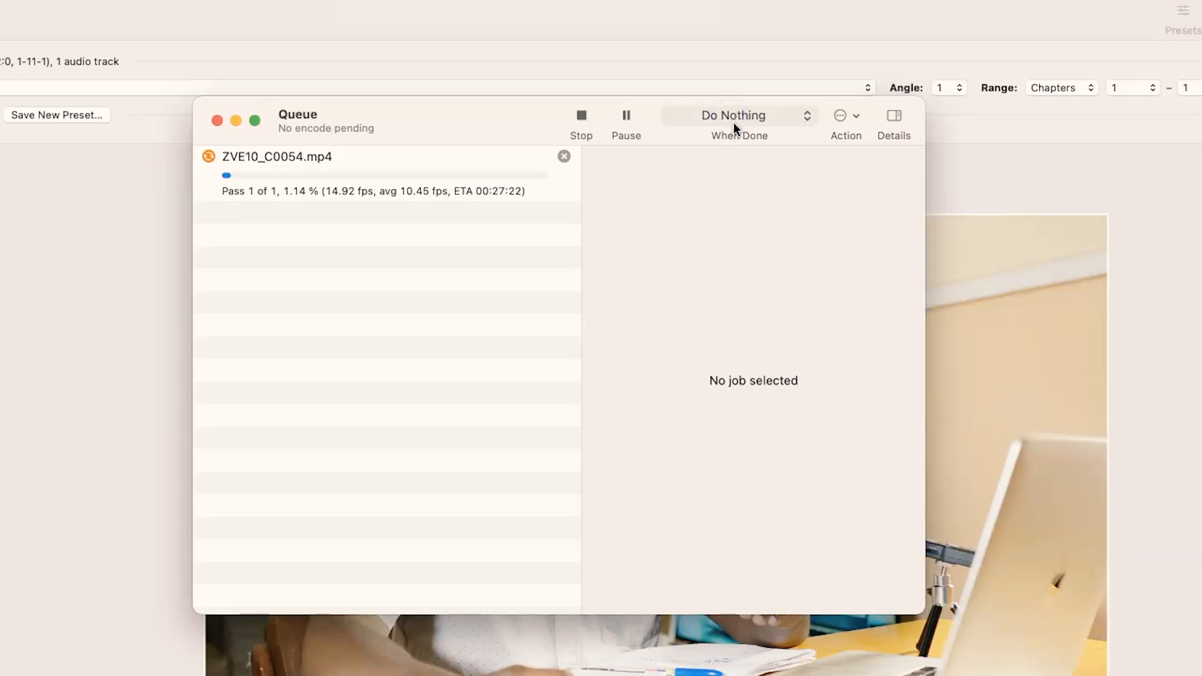
# Examine the queue's completion options and job reset and removal actions, then toggle the job details display.
pyautogui.click(734, 119)
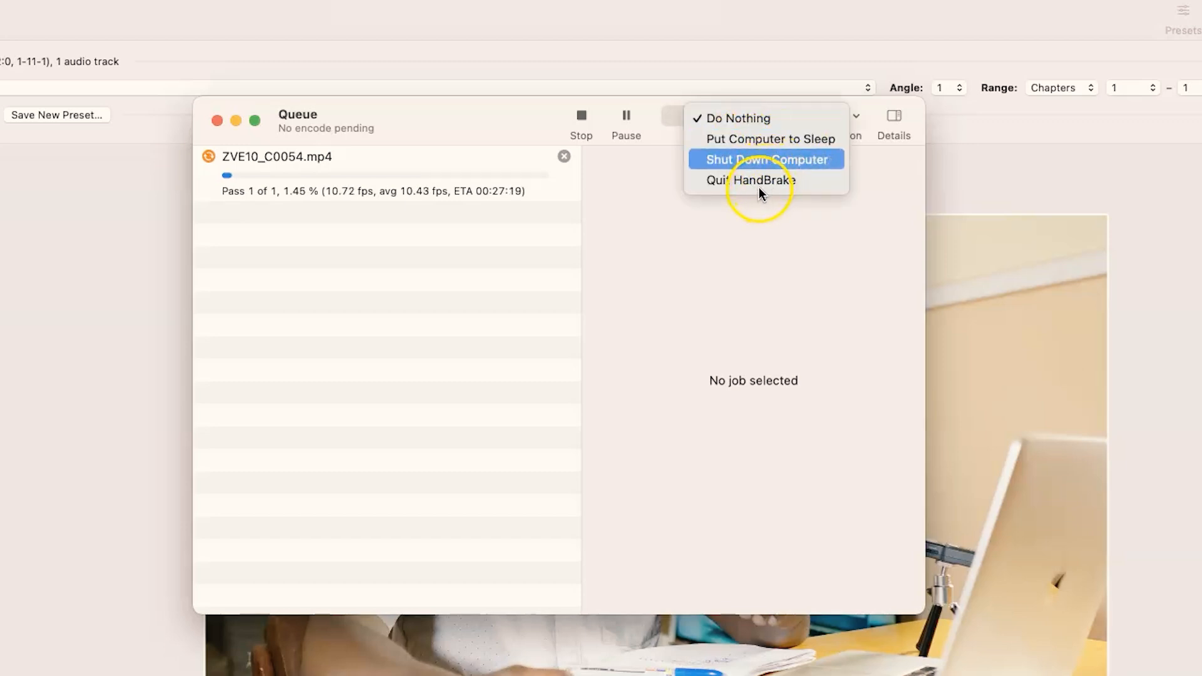
pyautogui.click(752, 255)
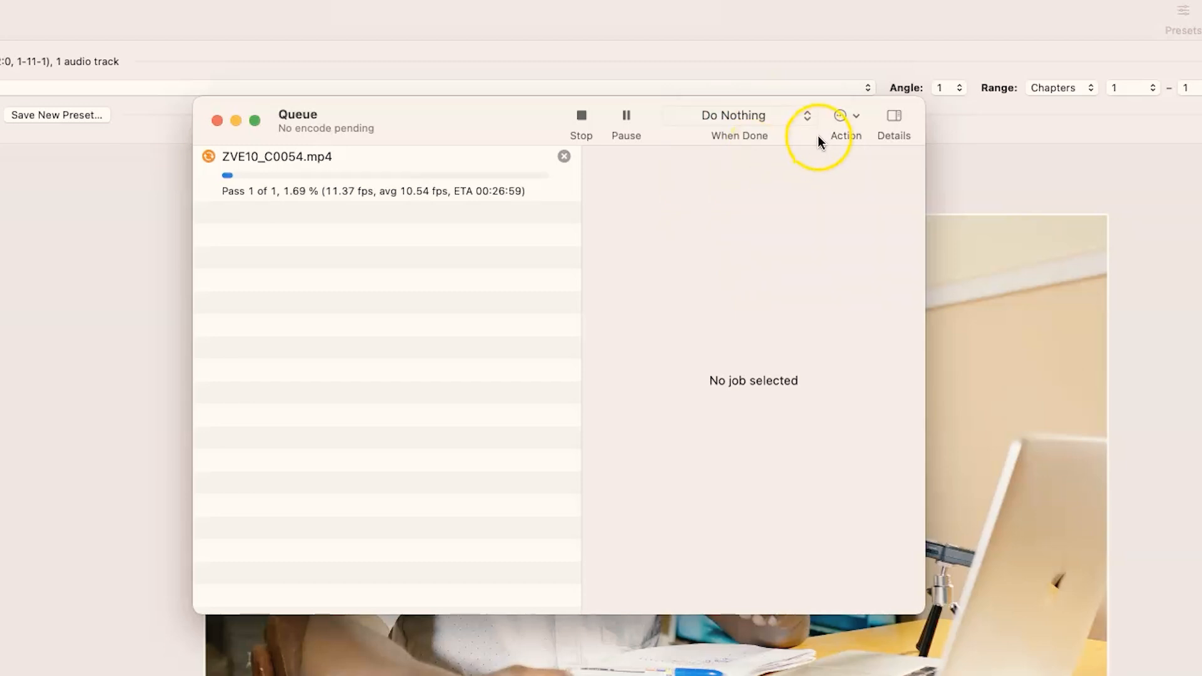
pyautogui.click(854, 118)
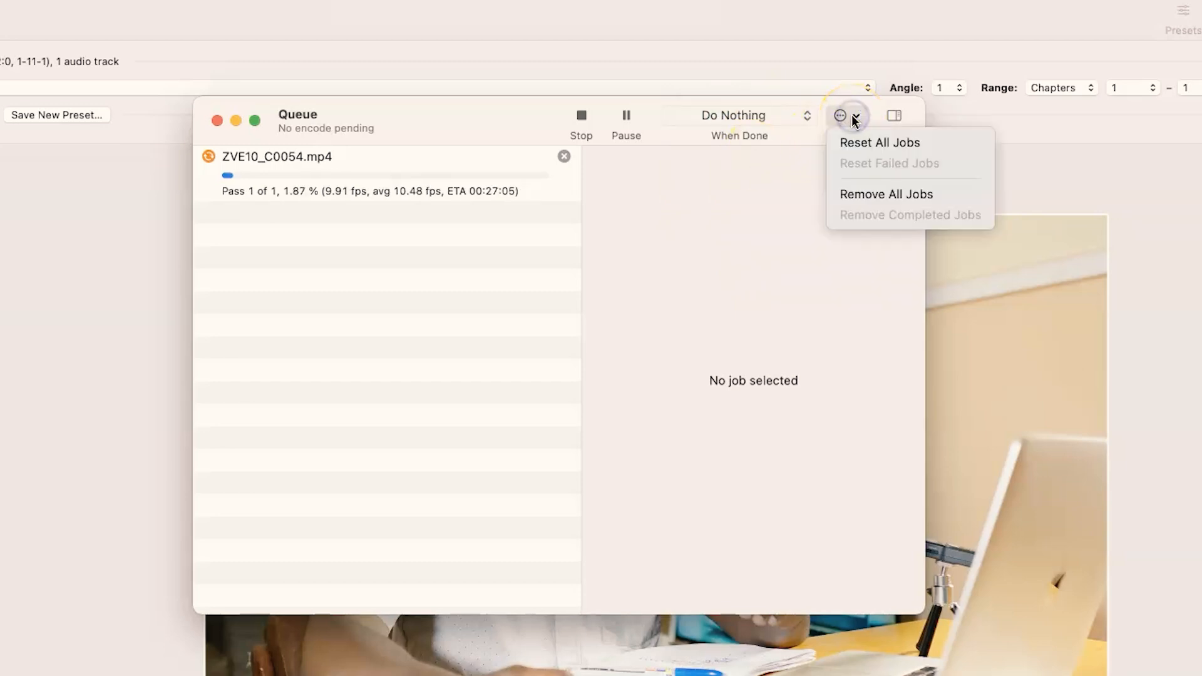
pyautogui.click(760, 217)
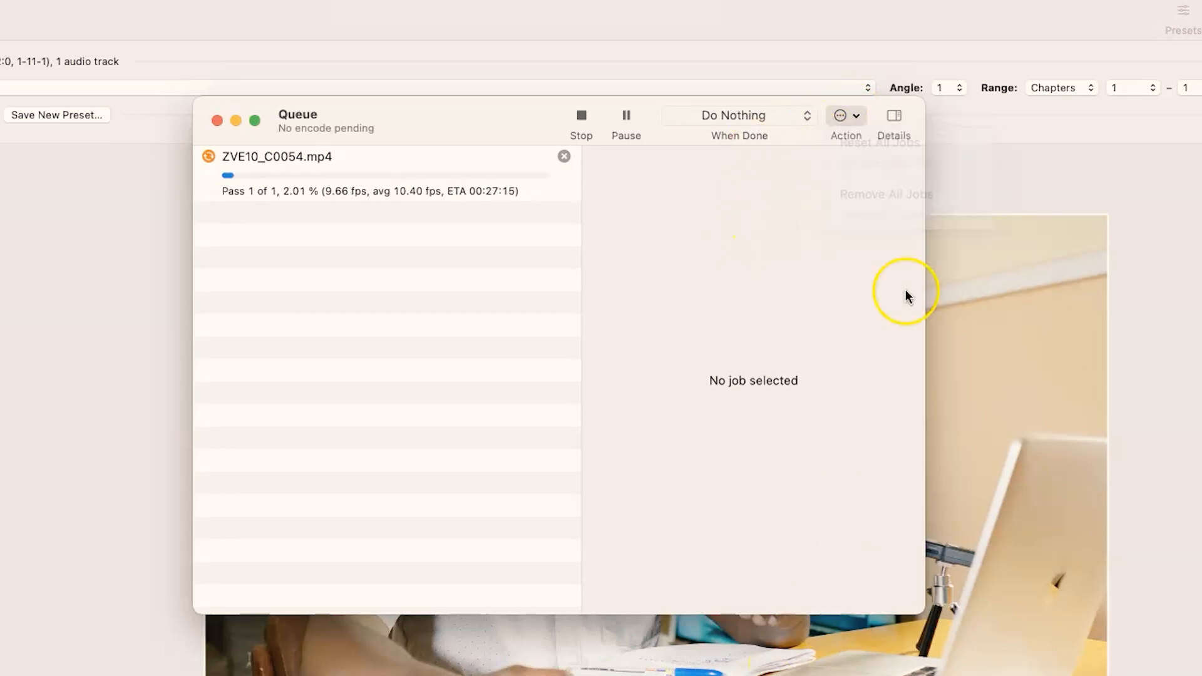
pyautogui.click(895, 117)
pyautogui.click(896, 117)
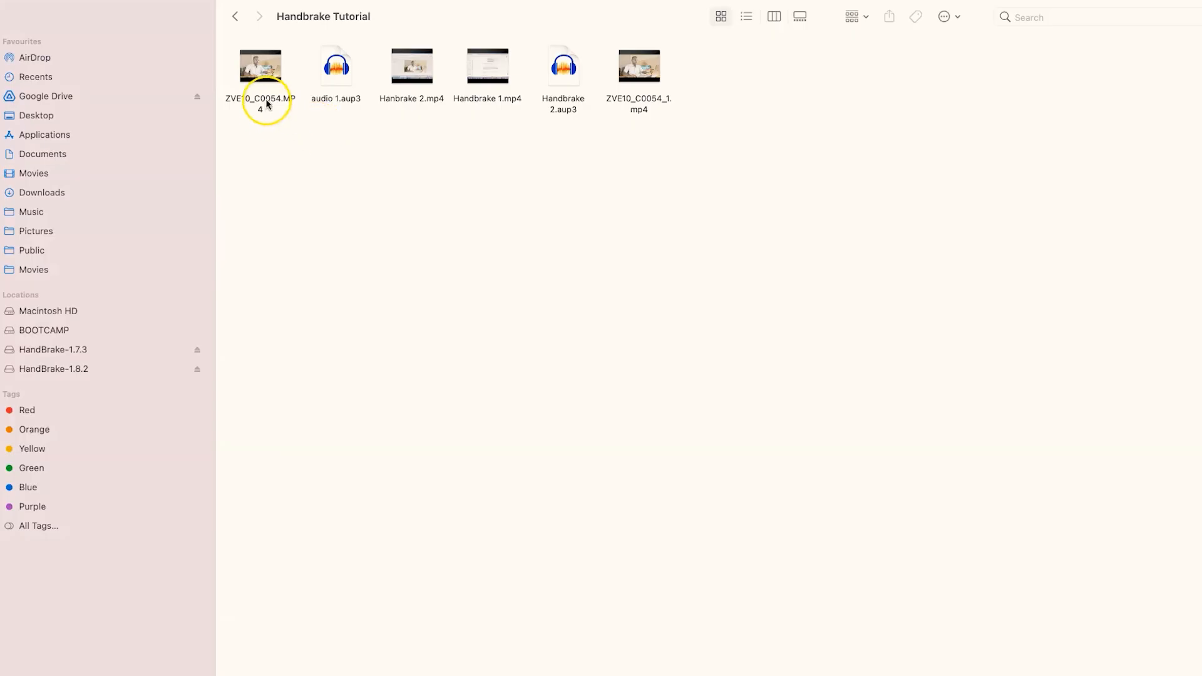
# In Finder's Handbrake Tutorial folder, show the file information of ZVE10_C0054.MP4 and ZVE10_C0054_1.mp4 to compare their sizes.
pyautogui.click(265, 99)
pyautogui.rightClick(267, 102)
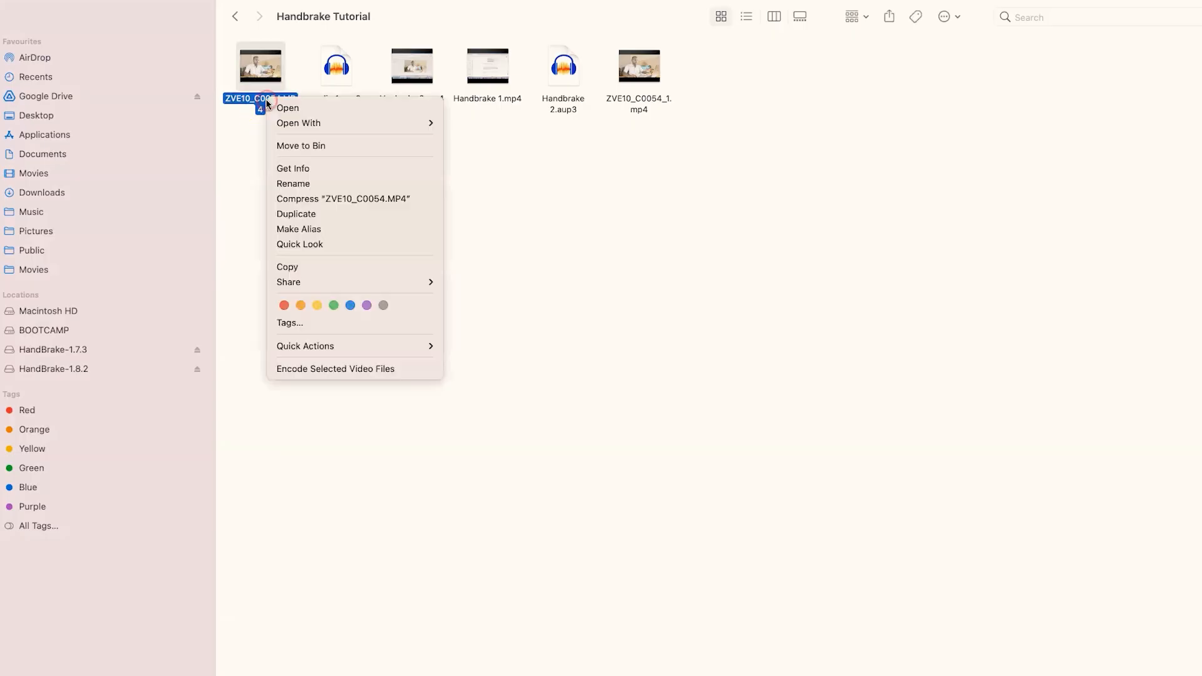
pyautogui.click(298, 169)
pyautogui.click(656, 104)
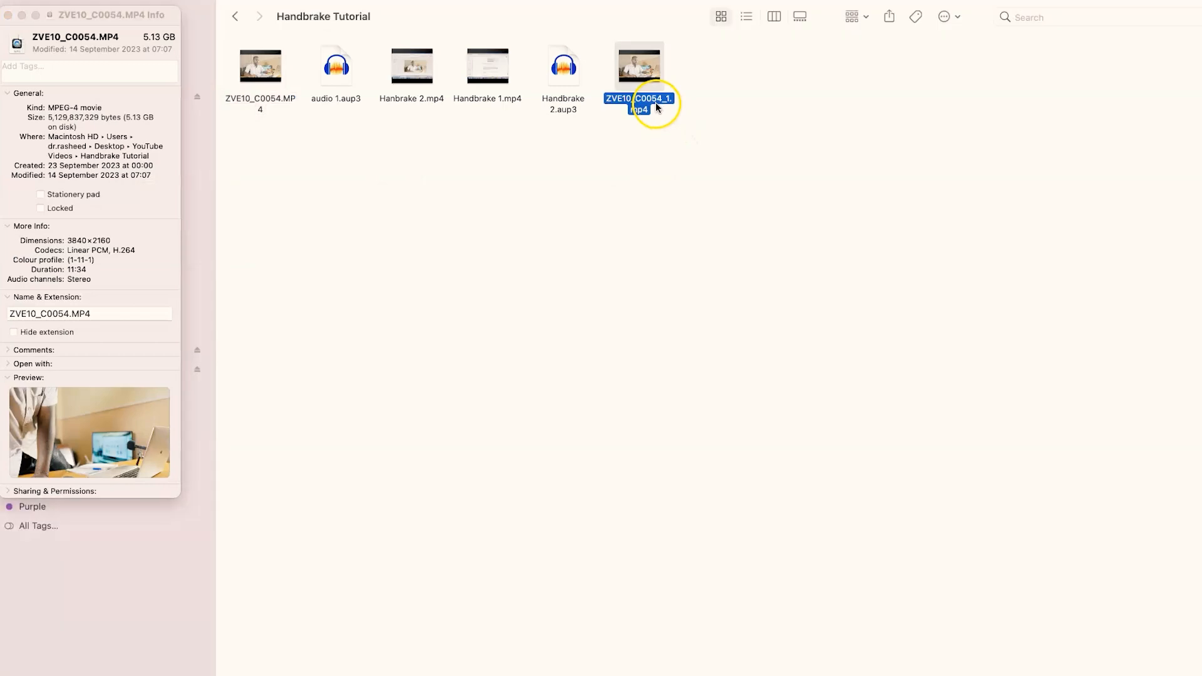
pyautogui.rightClick(655, 103)
pyautogui.click(688, 171)
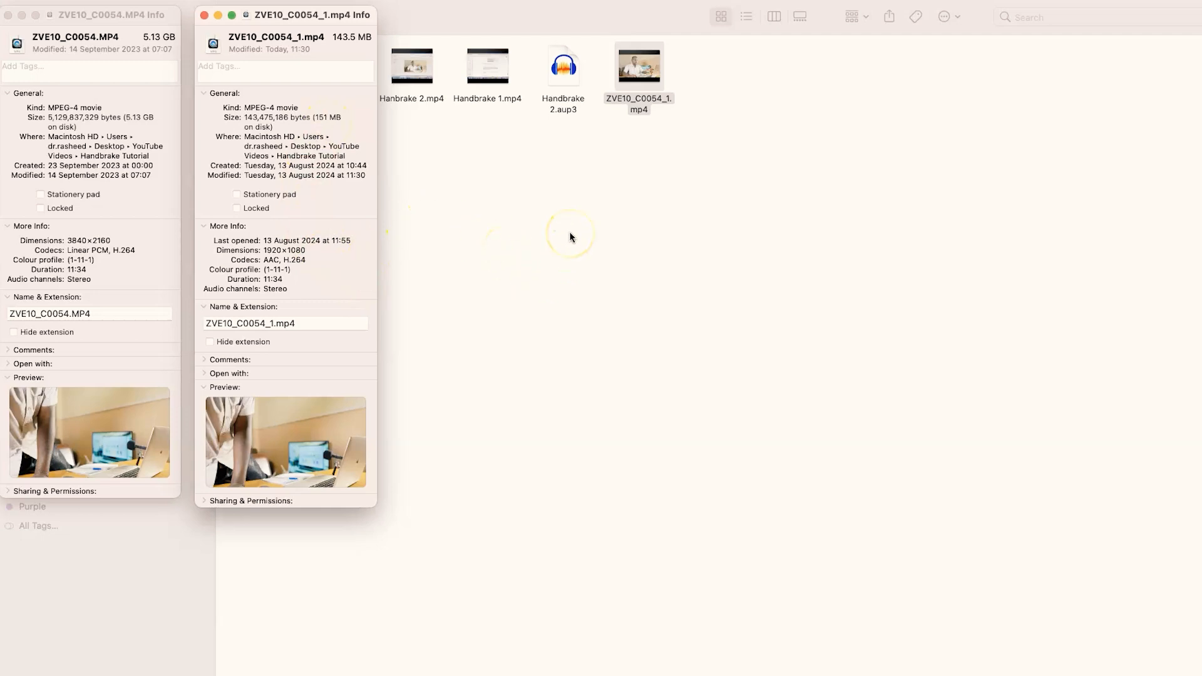
pyautogui.click(541, 277)
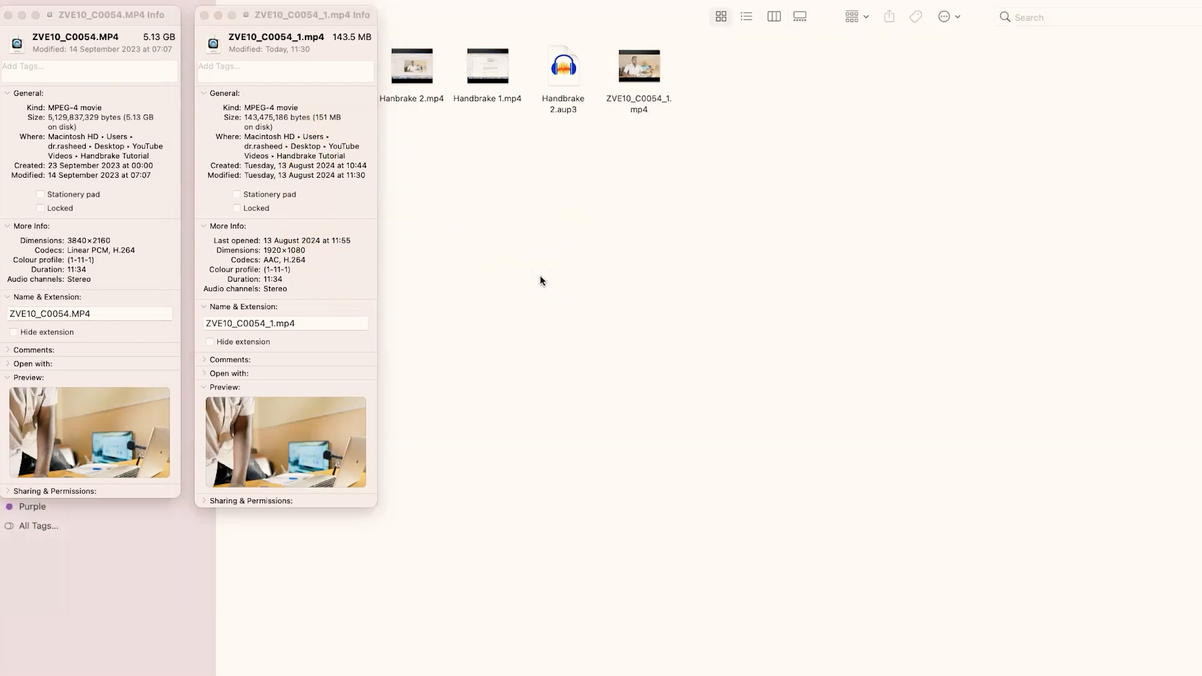
# In QuickTime Player, view ZVE10_C0054_1.mp4 at about 01:15 and the original ZVE10_C0054.MP4 at about 01:32, closing each video after viewing.
pyautogui.click(639, 103)
pyautogui.doubleClick(640, 75)
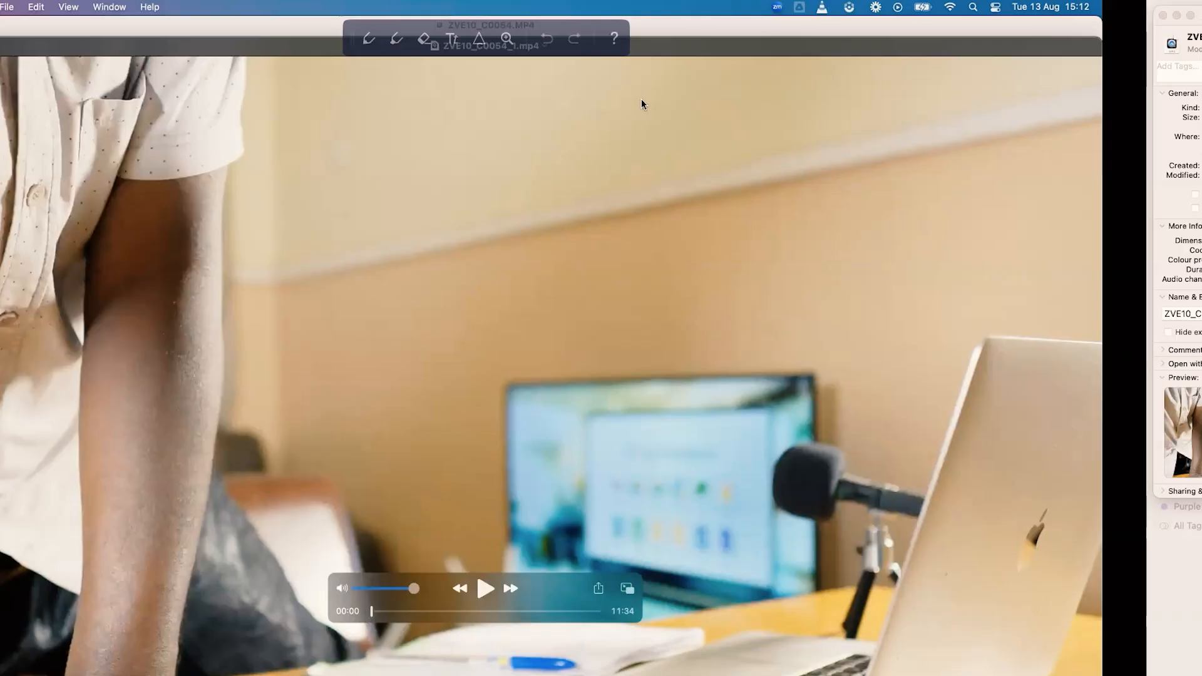
pyautogui.click(519, 611)
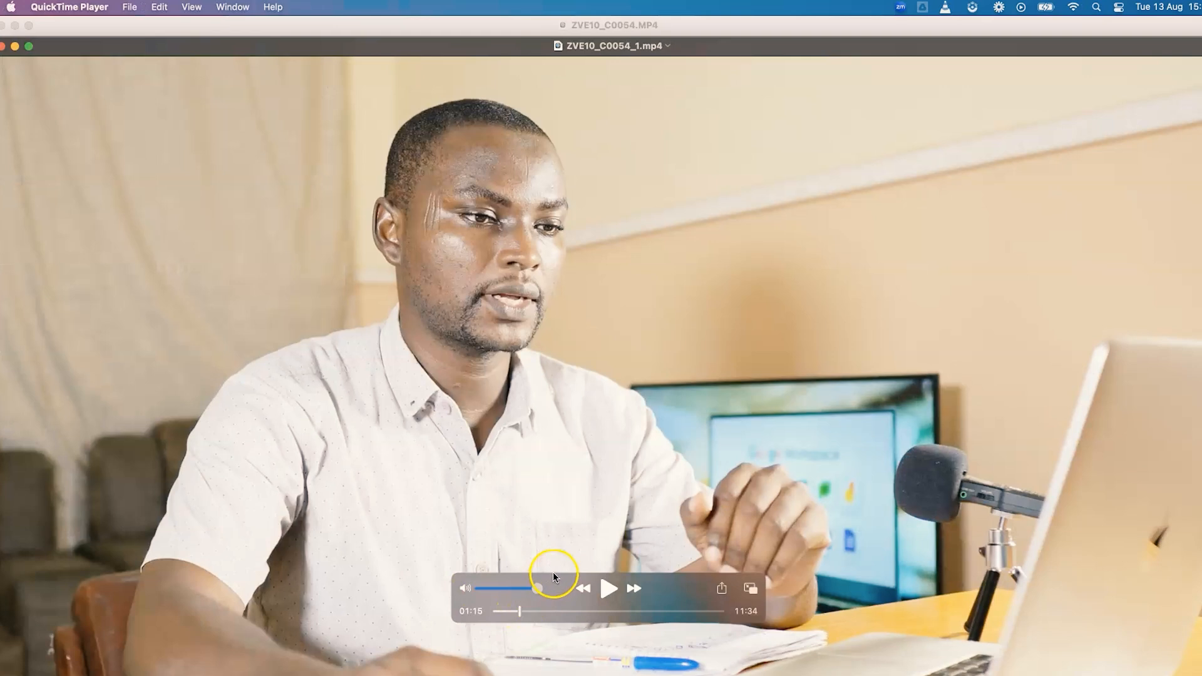
pyautogui.click(4, 47)
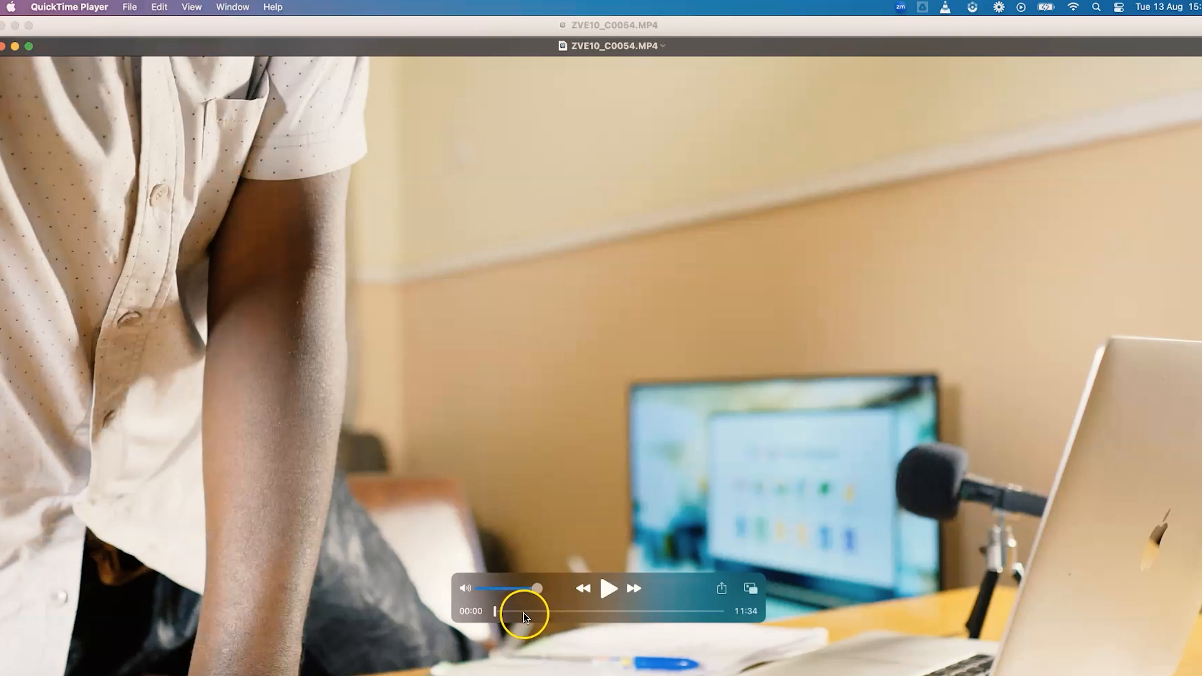
pyautogui.click(524, 612)
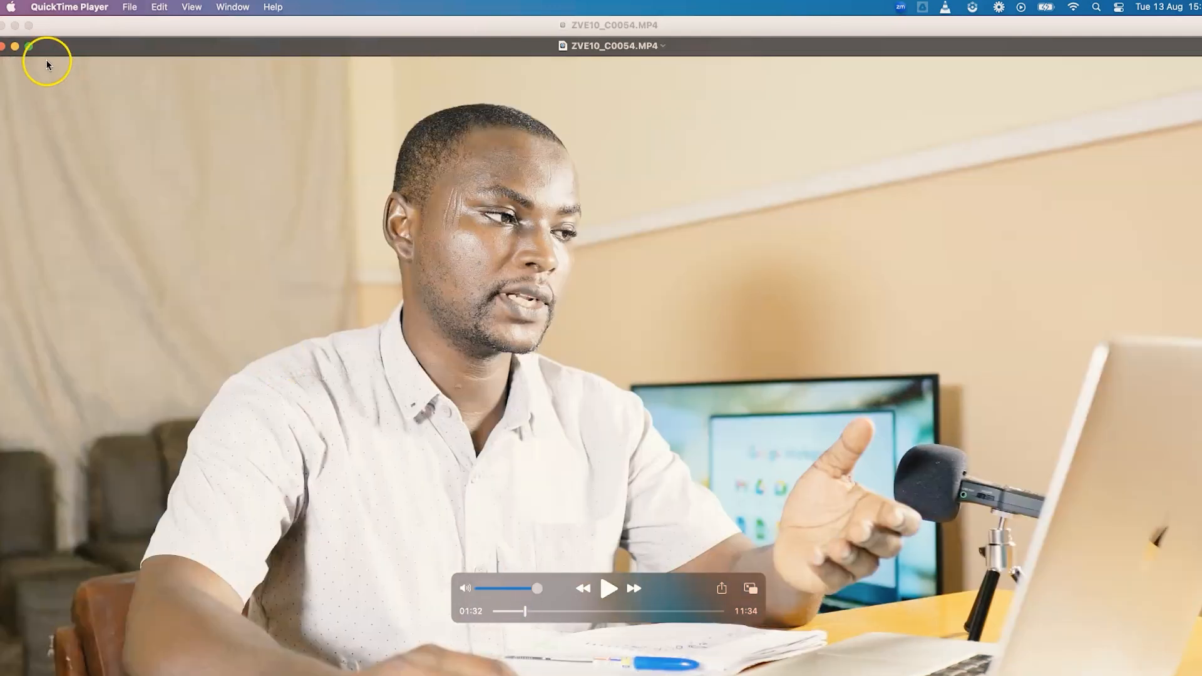
pyautogui.click(3, 48)
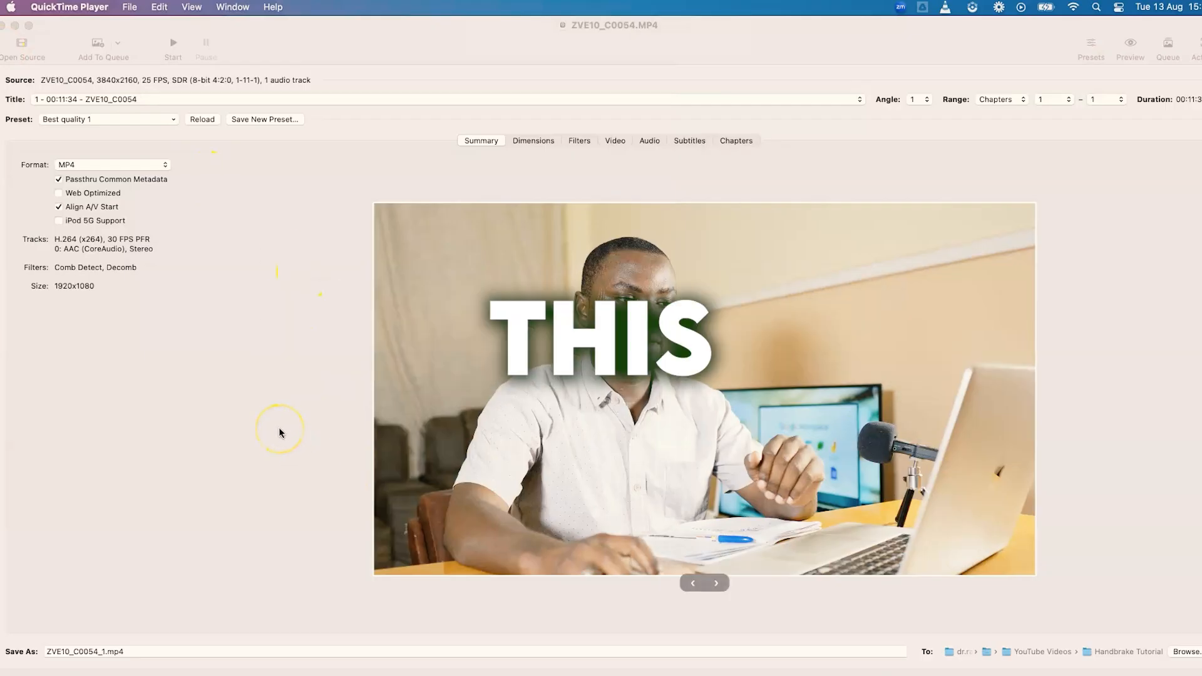